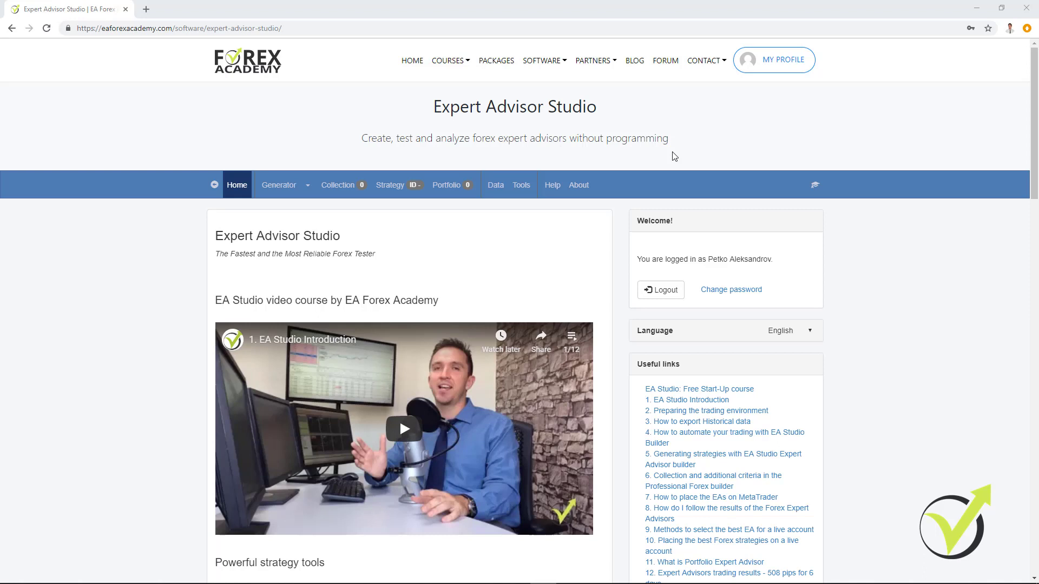
# - Show the academy's SOFTWARE menu listing Expert Advisor Studio and Forex Strategy Builder
pyautogui.click(554, 65)
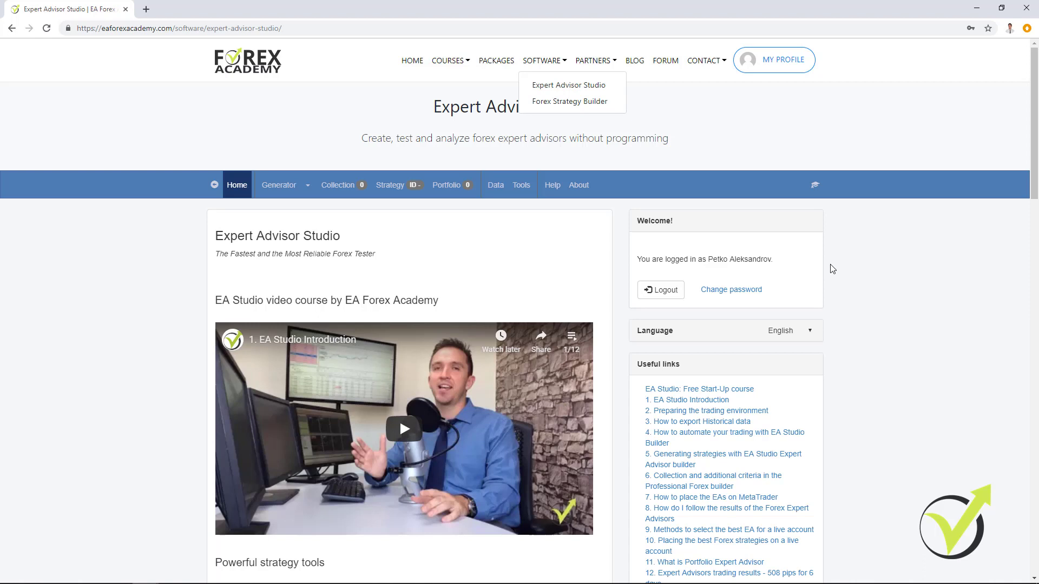
# - Log out of the account and sign back in with the browser's saved login
pyautogui.moveTo(1035, 158); pyautogui.dragTo(1035, 195)
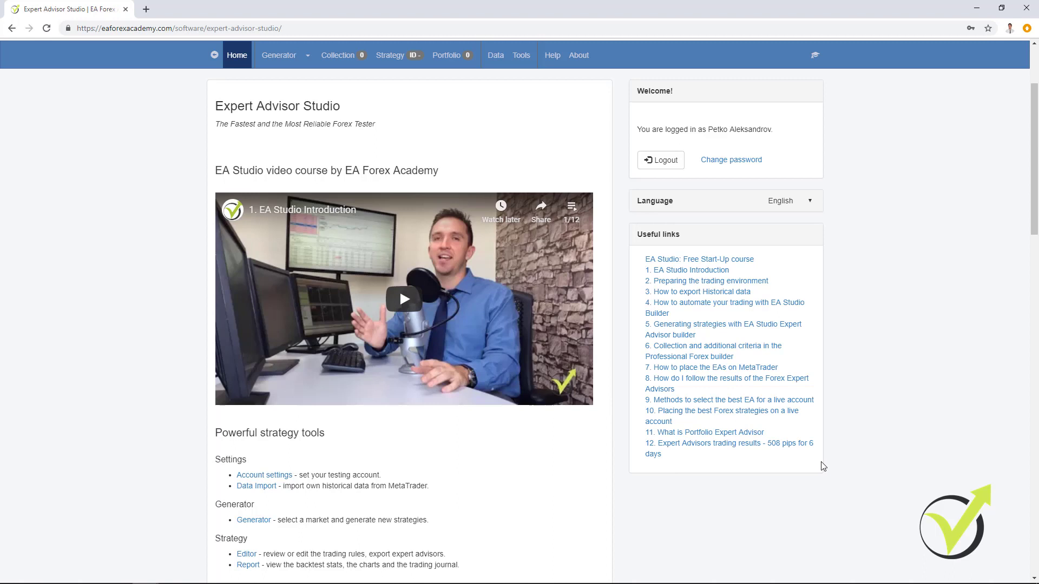
pyautogui.click(667, 162)
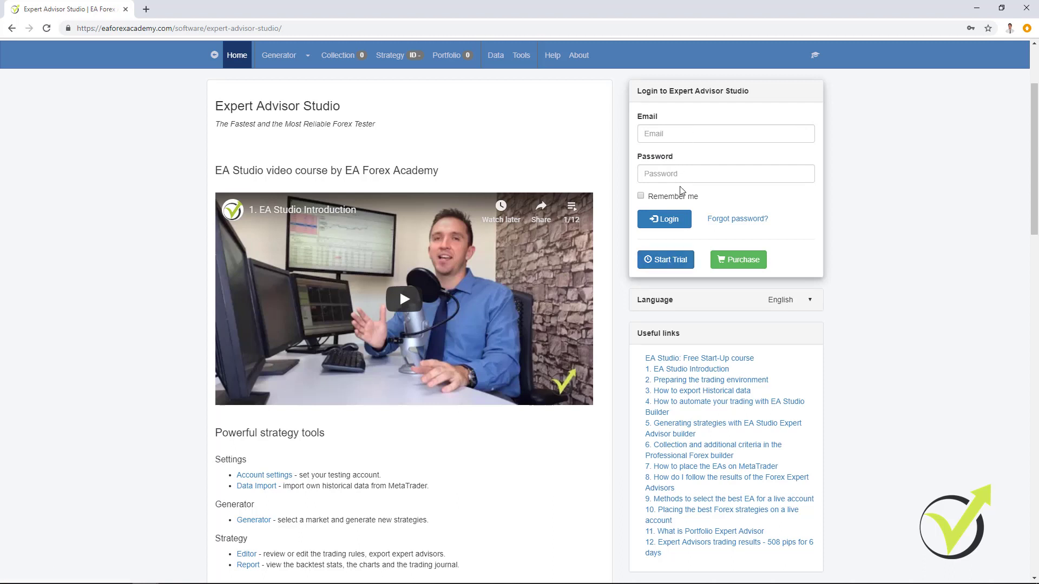
pyautogui.click(676, 140)
pyautogui.click(676, 149)
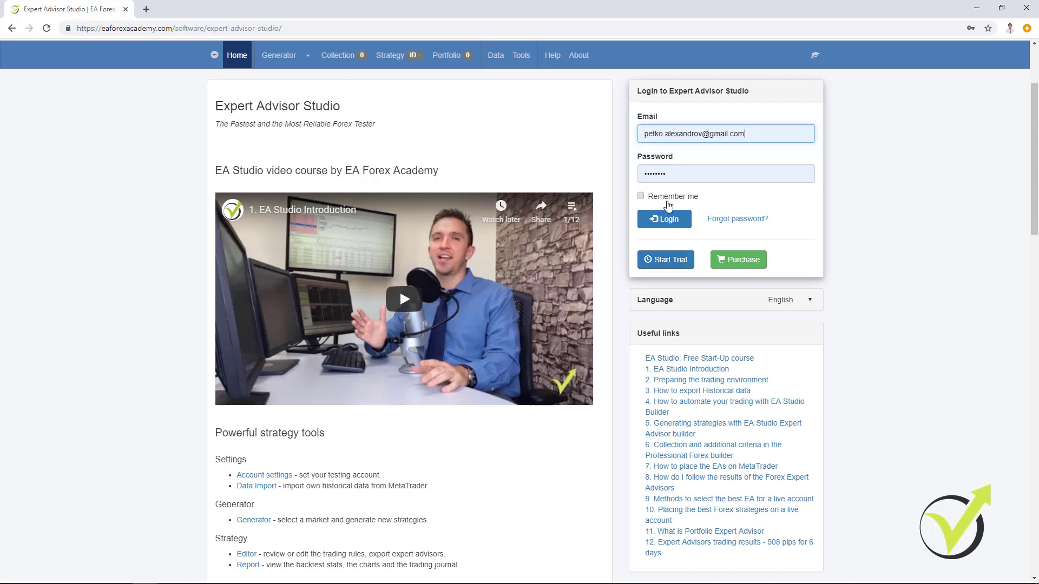
pyautogui.click(668, 219)
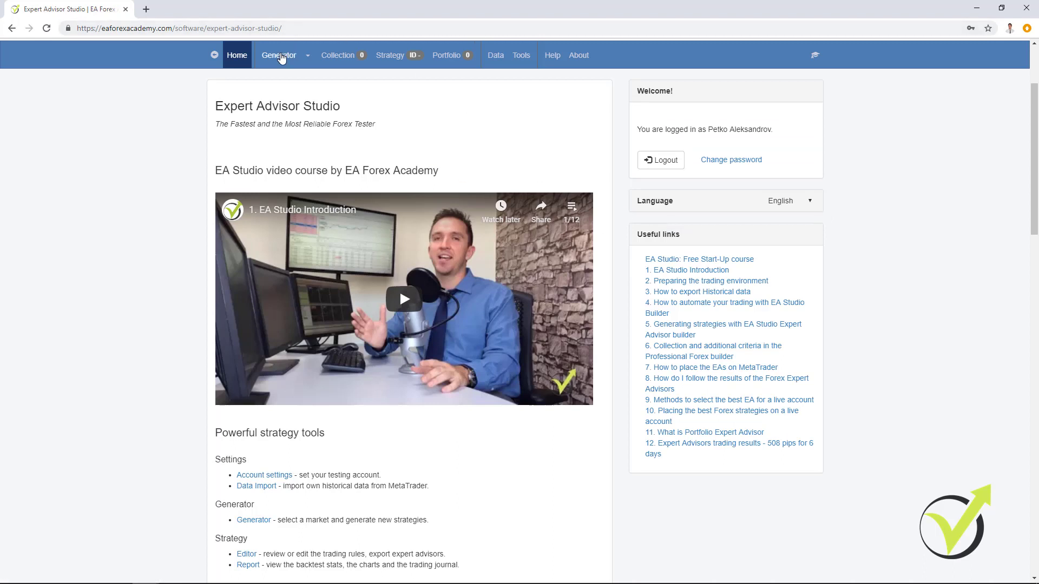
# - In the Generator, choose MetaTrader-Demo as the data source and start generating strategies
pyautogui.click(279, 55)
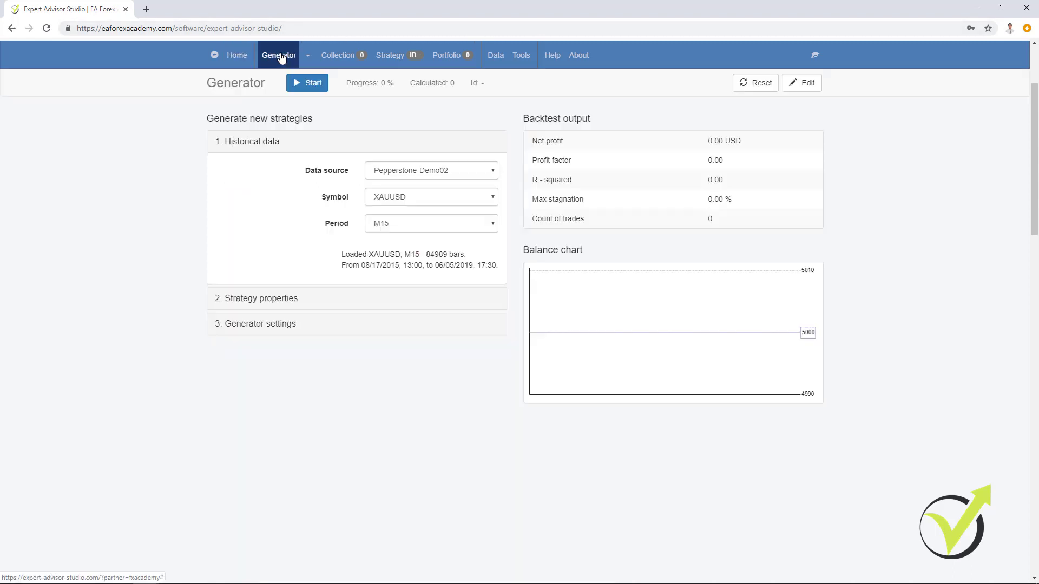
pyautogui.click(458, 172)
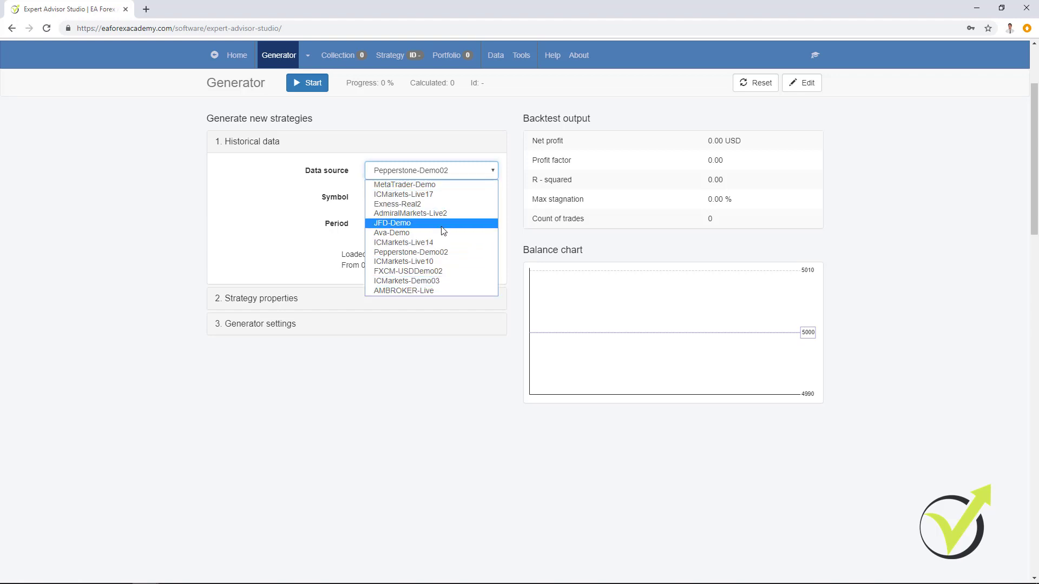
pyautogui.click(448, 185)
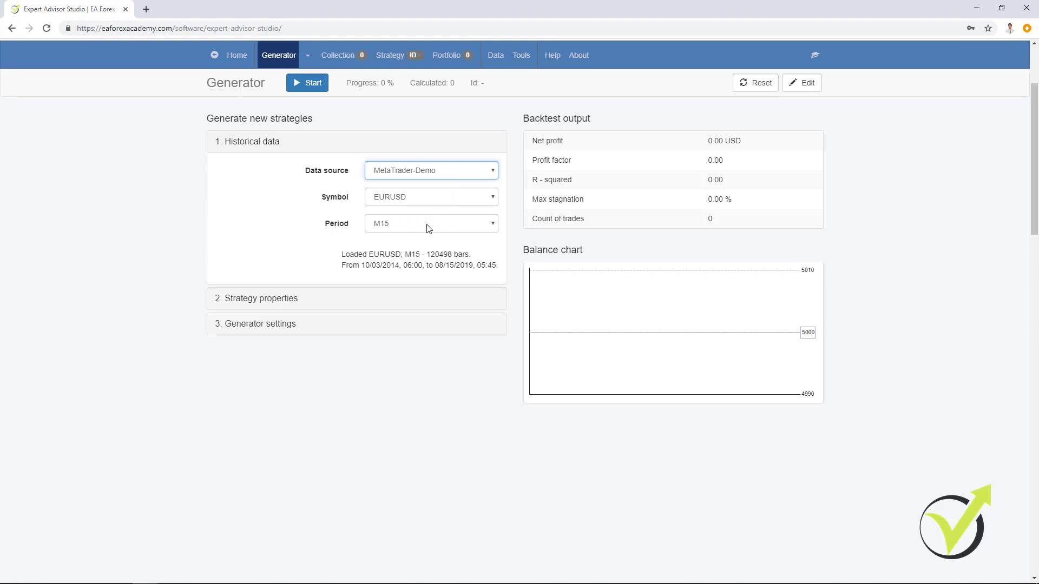
pyautogui.click(307, 82)
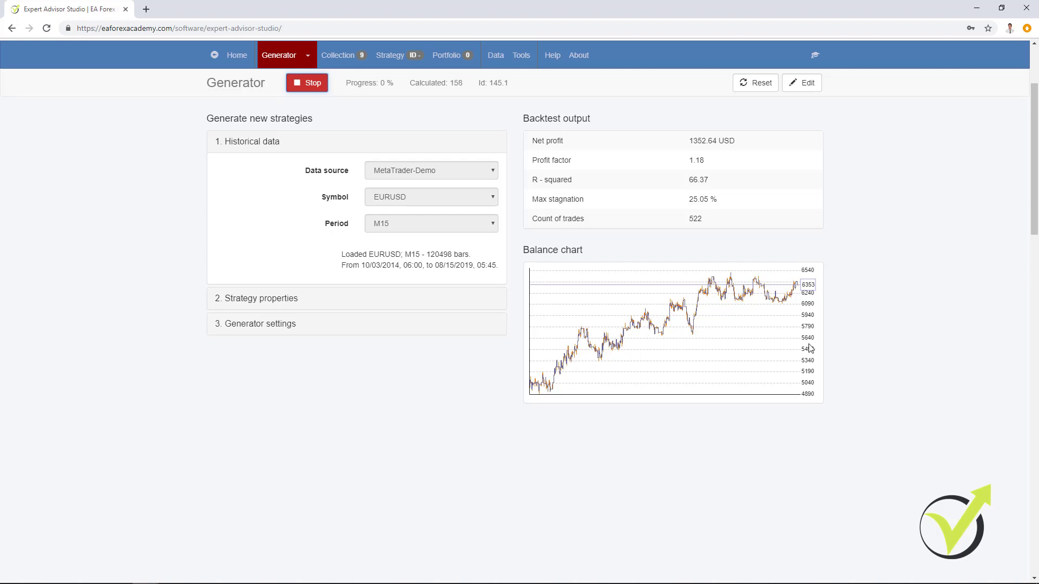
# - Browse the collected strategies, then stop the generator at 743 calculated strategies
pyautogui.click(338, 55)
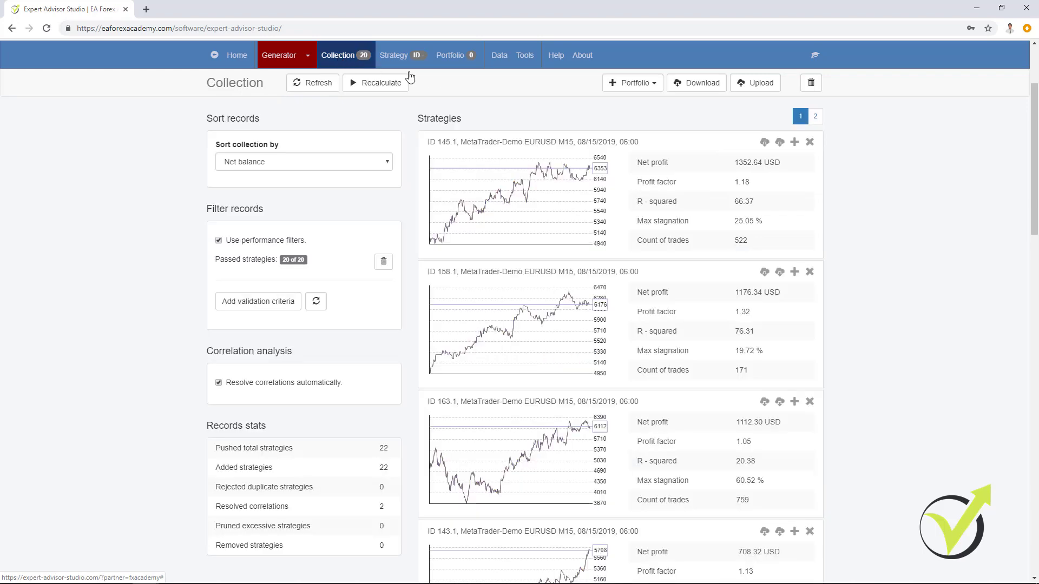
pyautogui.scroll(-8, 873, 427)
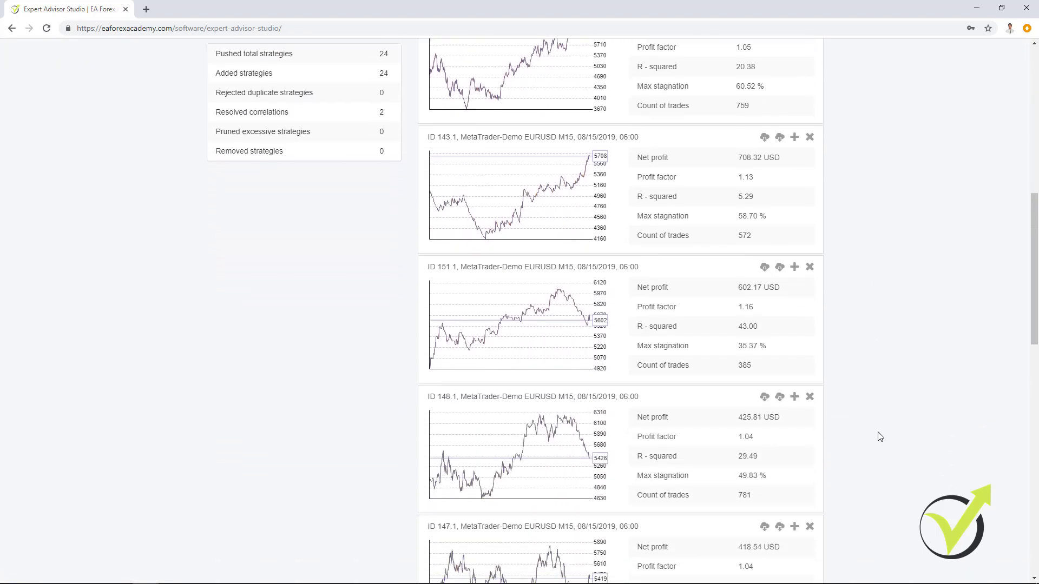
pyautogui.scroll(5, 879, 436)
pyautogui.scroll(5, 882, 438)
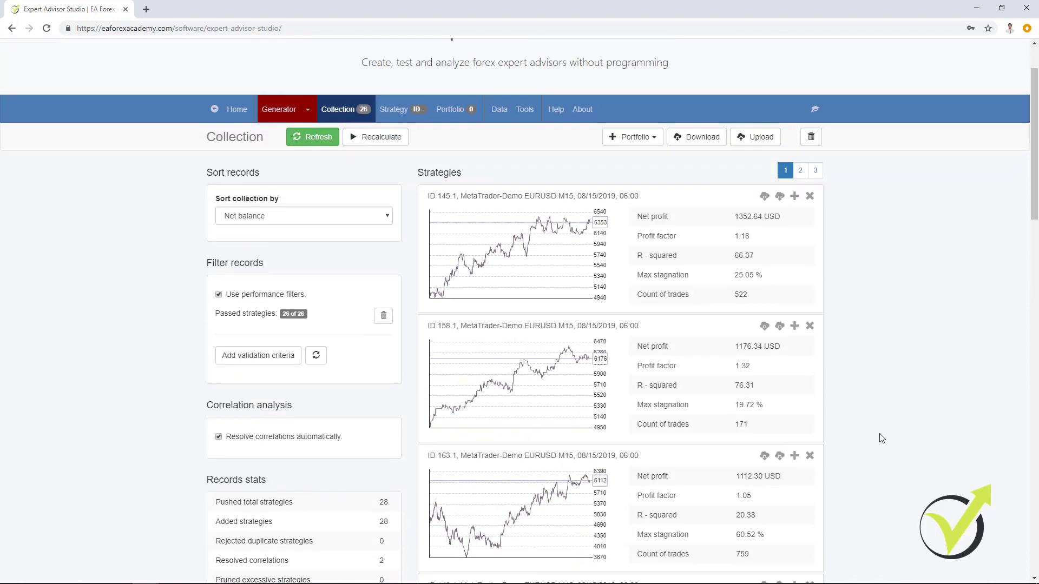
pyautogui.click(272, 115)
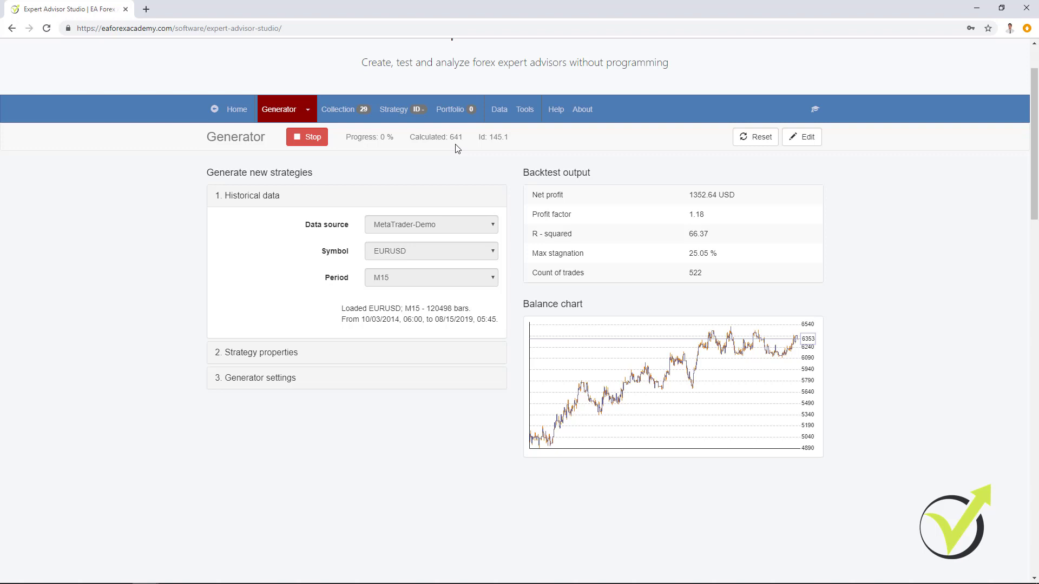
pyautogui.click(312, 141)
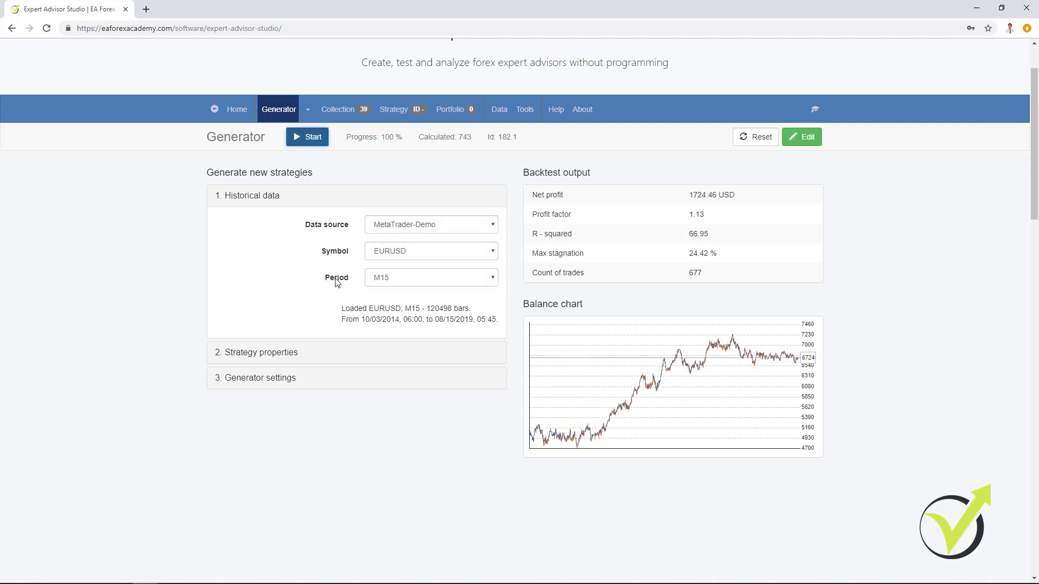
# - Set entry lots to 1 and keep the stop loss at Always use, Fixed type
pyautogui.click(275, 356)
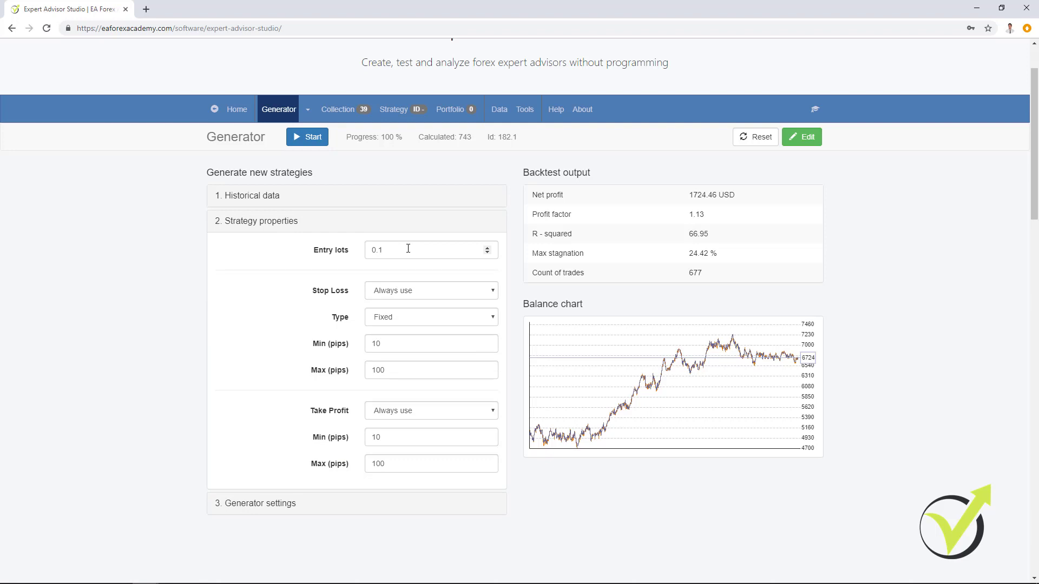
pyautogui.moveTo(408, 249); pyautogui.dragTo(363, 255)
pyautogui.write('1')
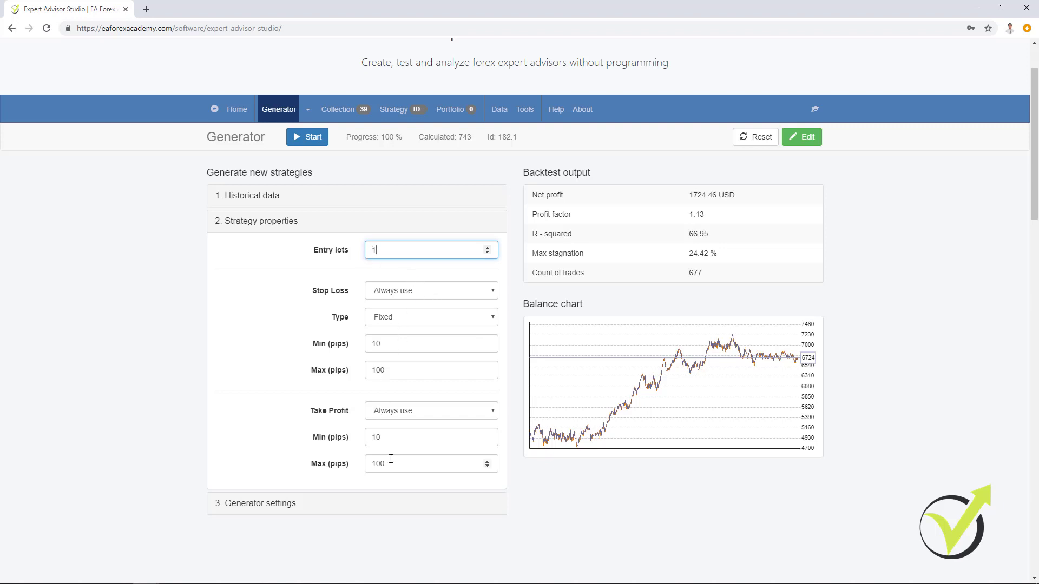
pyautogui.click(394, 293)
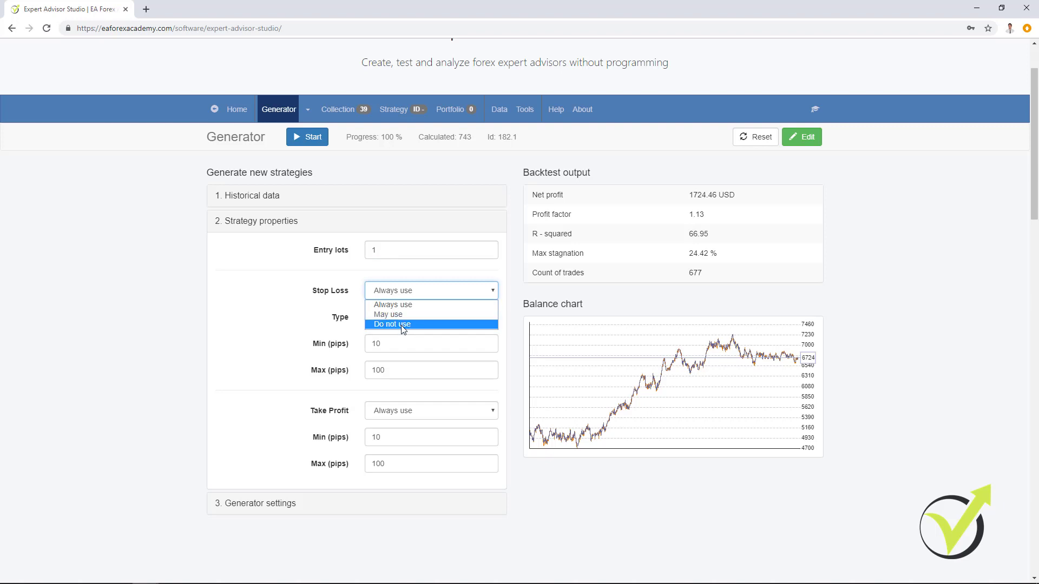
pyautogui.click(401, 305)
pyautogui.click(398, 320)
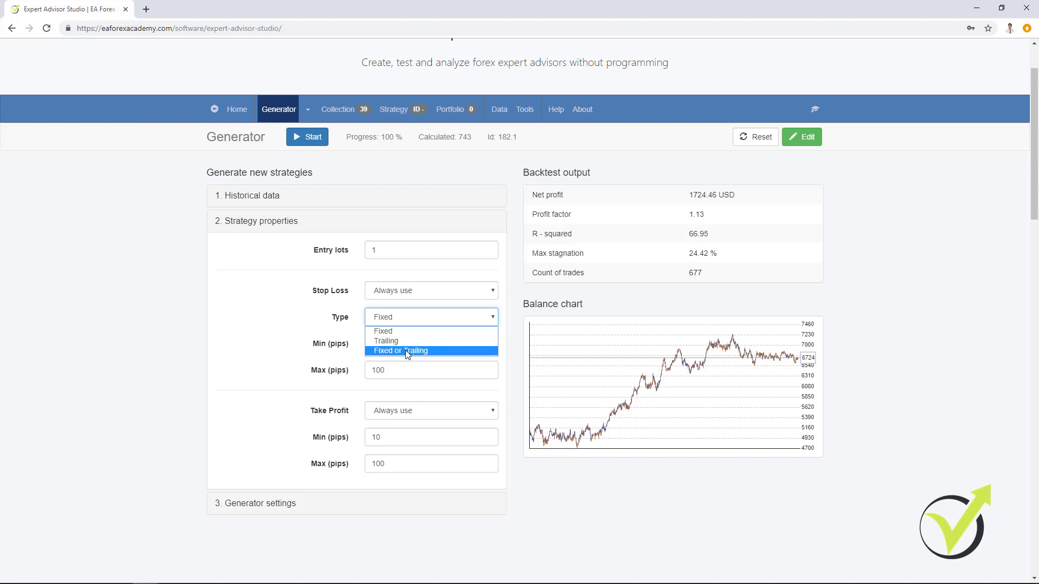
pyautogui.click(407, 331)
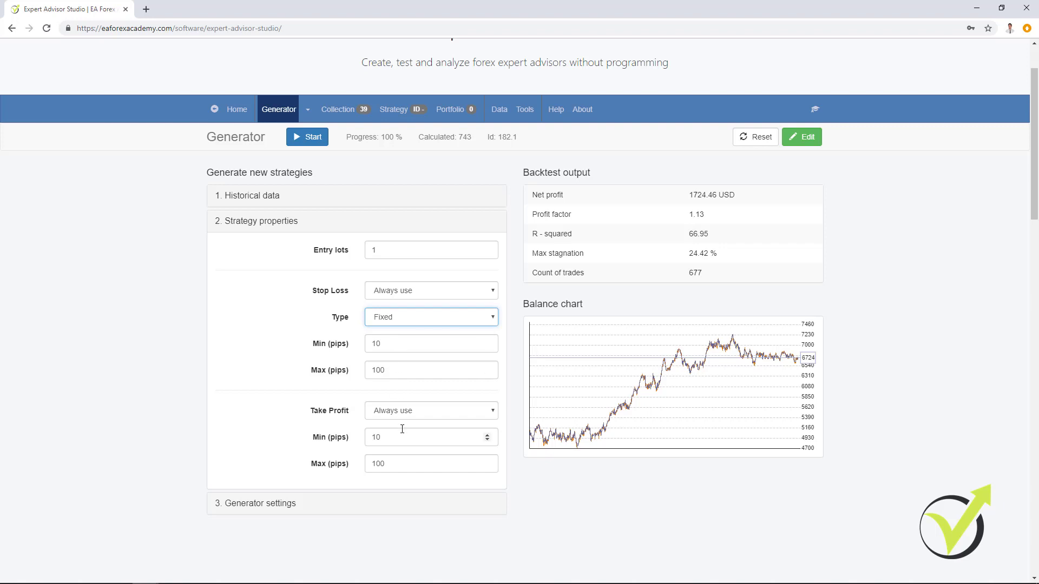
# - Keep take profit at Always use and expand the Generator settings
pyautogui.click(401, 411)
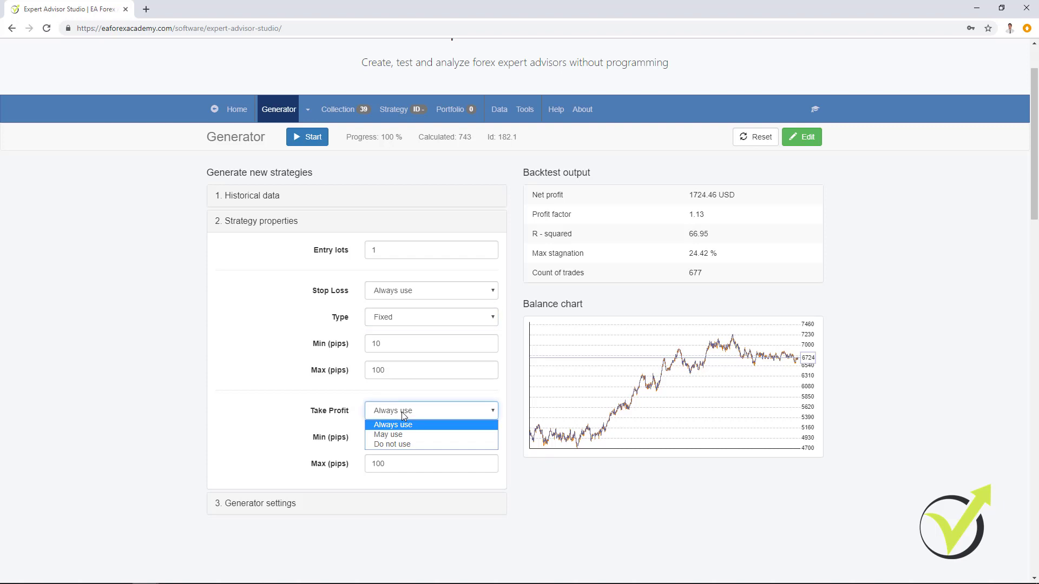
pyautogui.click(402, 411)
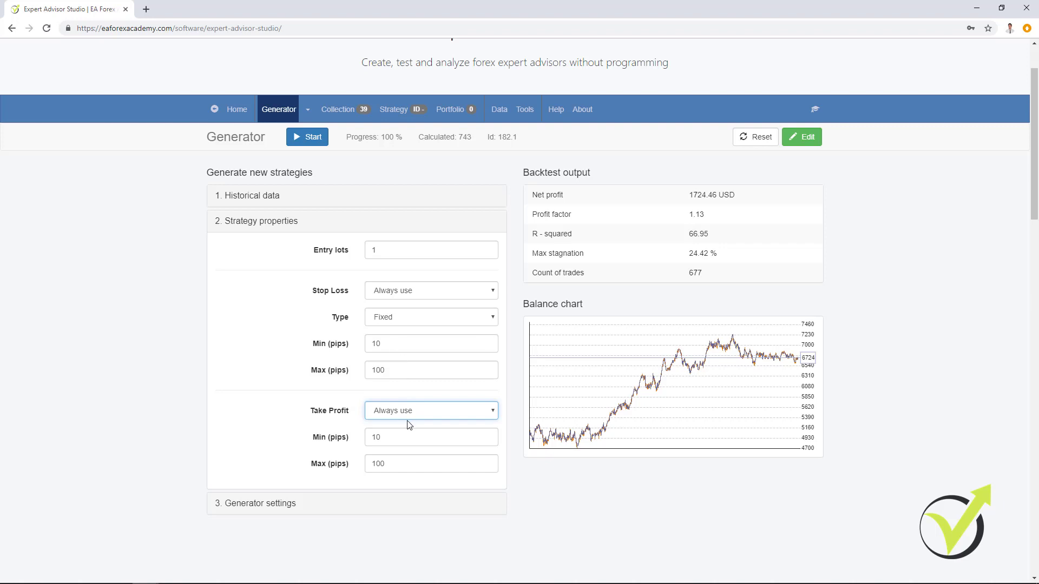
pyautogui.click(280, 505)
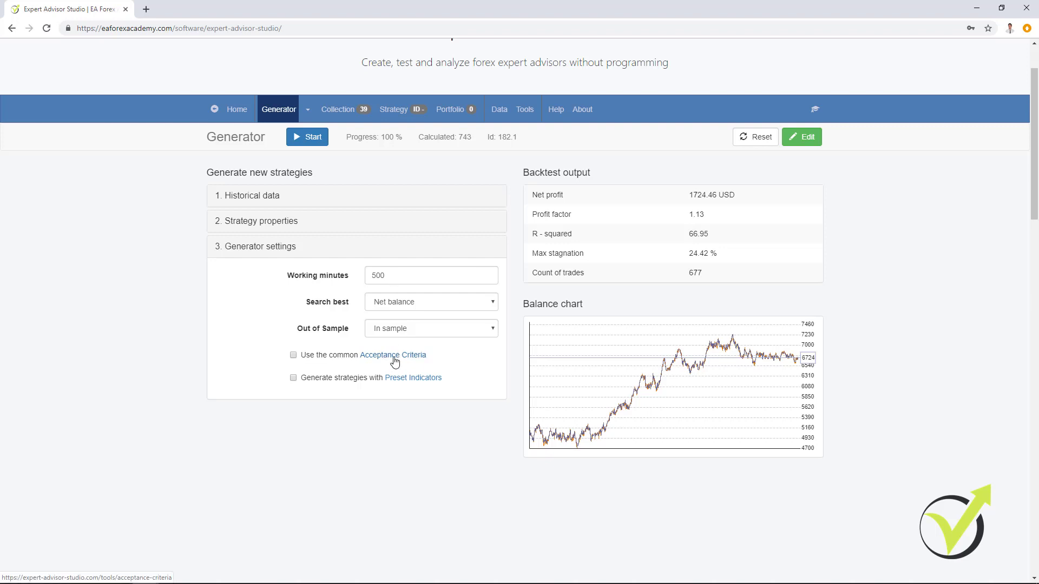
# - Keep Net balance as the search-best criterion, enable common Acceptance Criteria, and return to the Generator
pyautogui.click(398, 303)
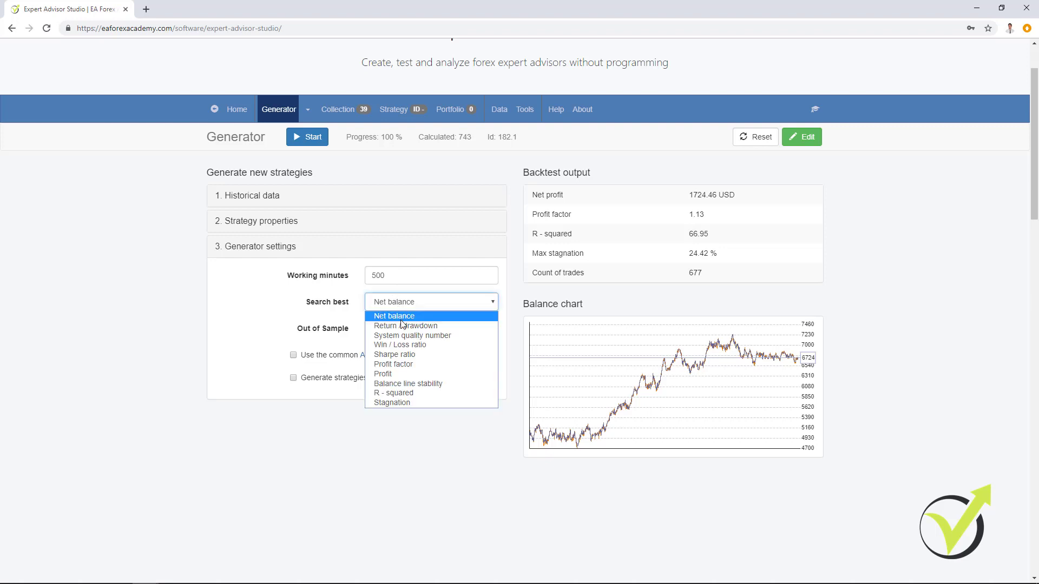
pyautogui.click(401, 316)
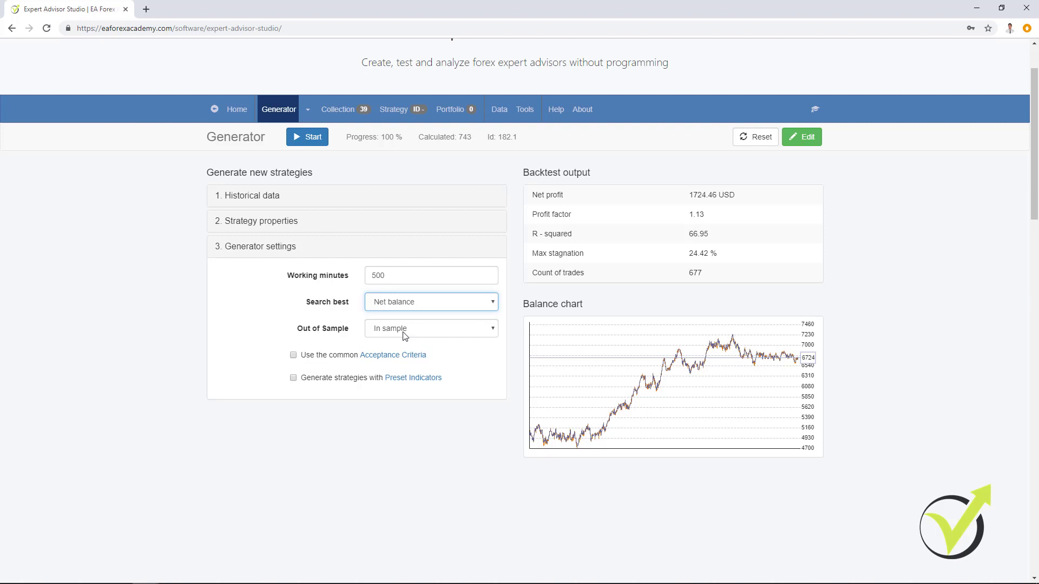
pyautogui.click(293, 356)
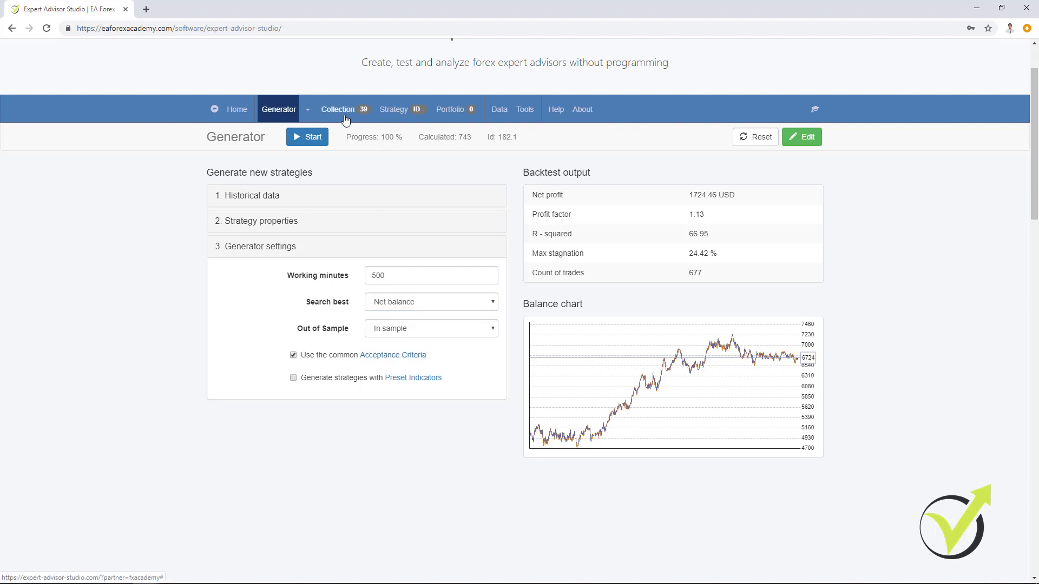
pyautogui.click(403, 358)
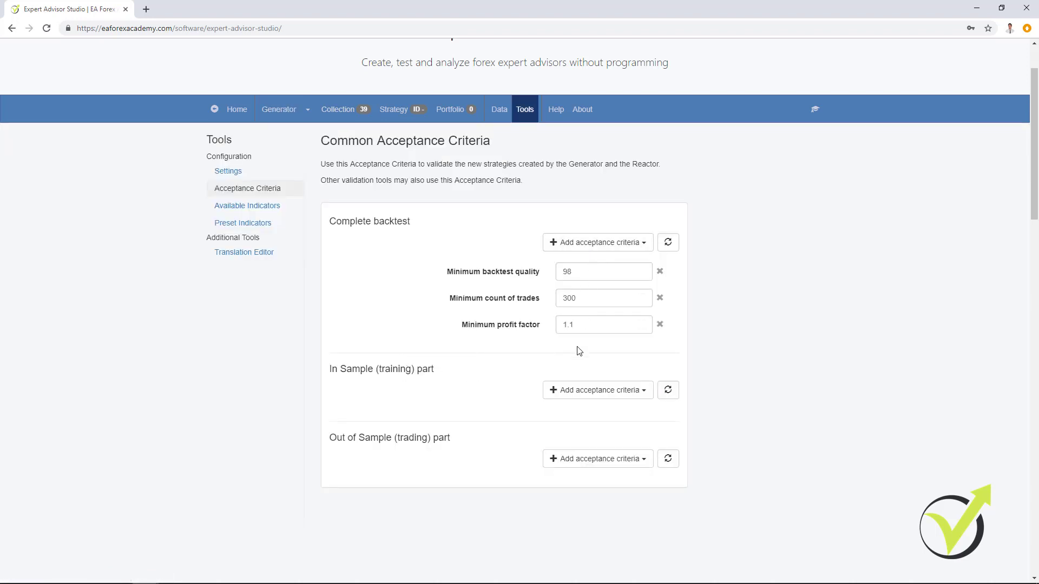
pyautogui.click(281, 114)
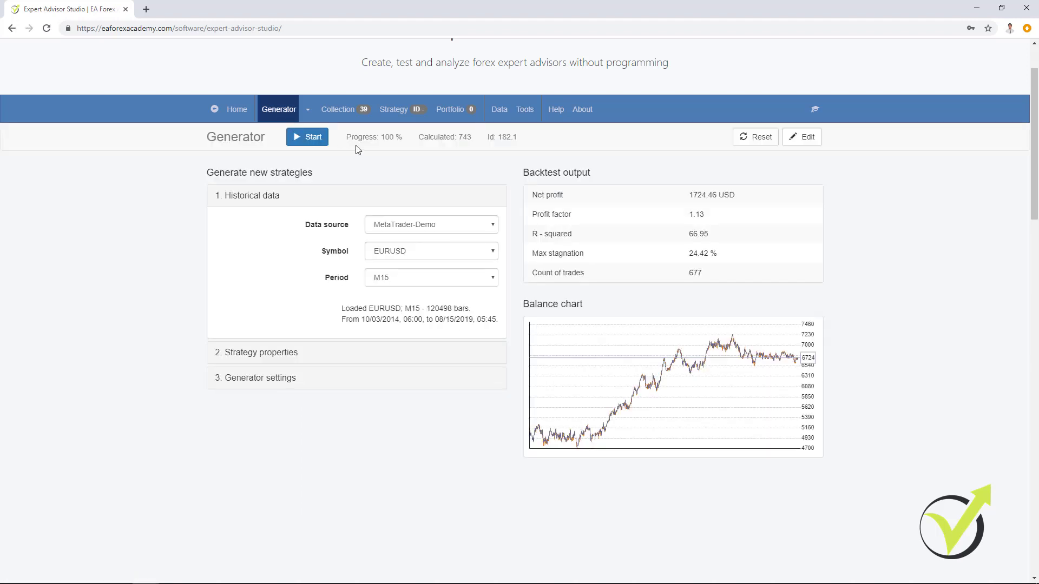
# - Open strategy 182.1 in the editor and review its Directional Indicators rule and properties unchanged
pyautogui.click(339, 109)
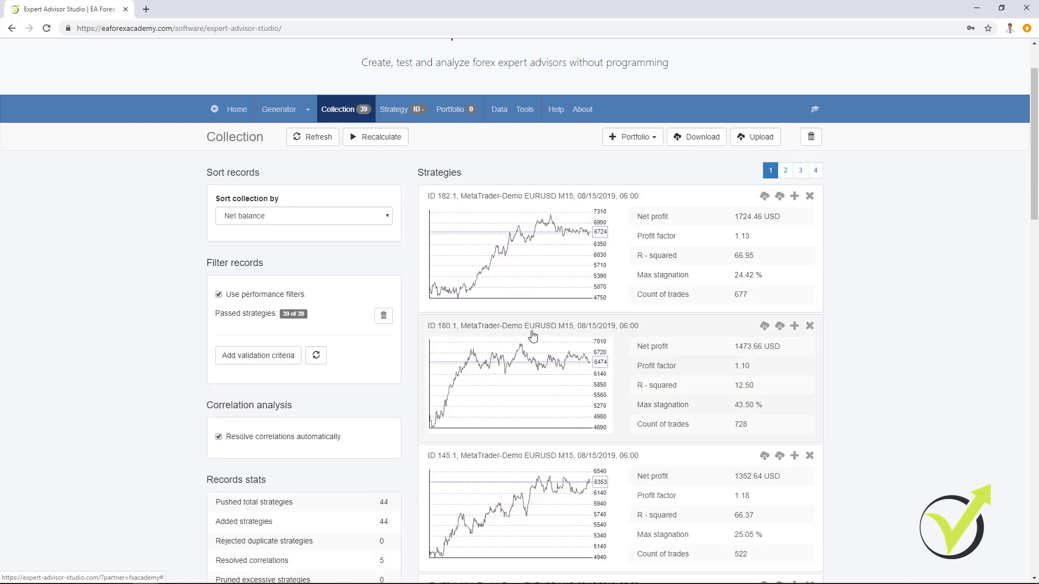
pyautogui.click(572, 261)
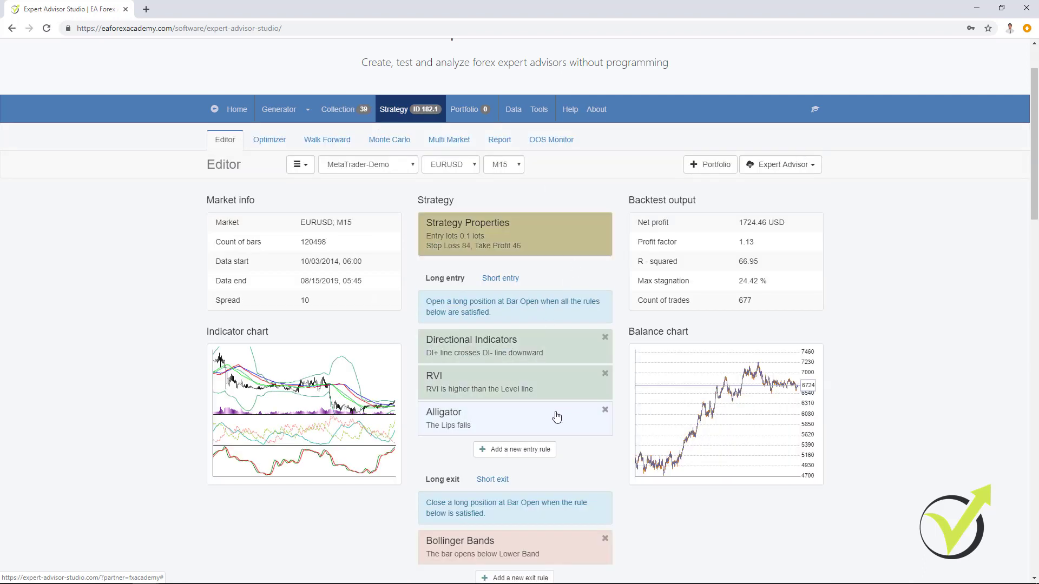
pyautogui.click(495, 353)
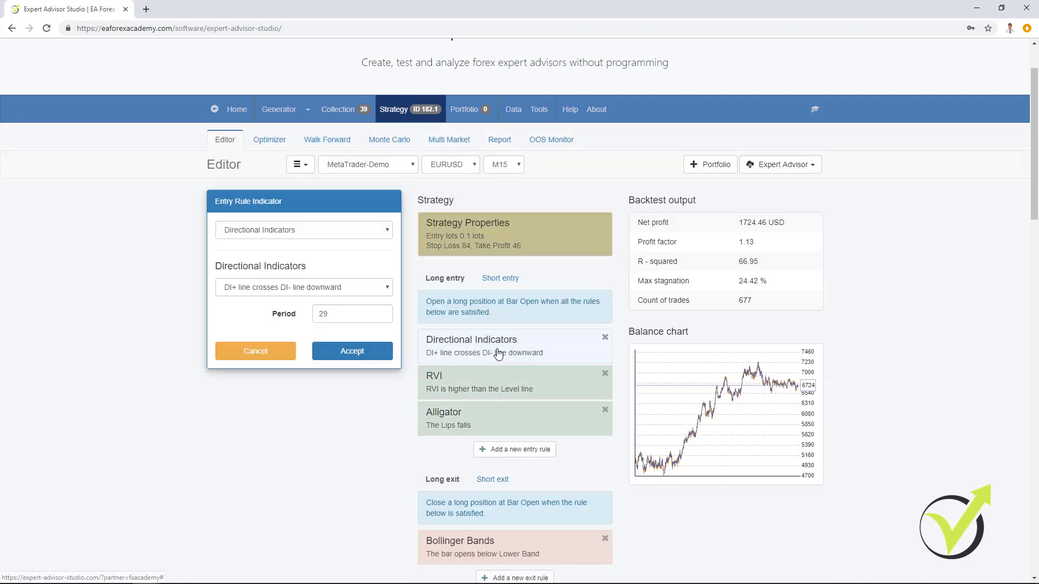
pyautogui.click(314, 357)
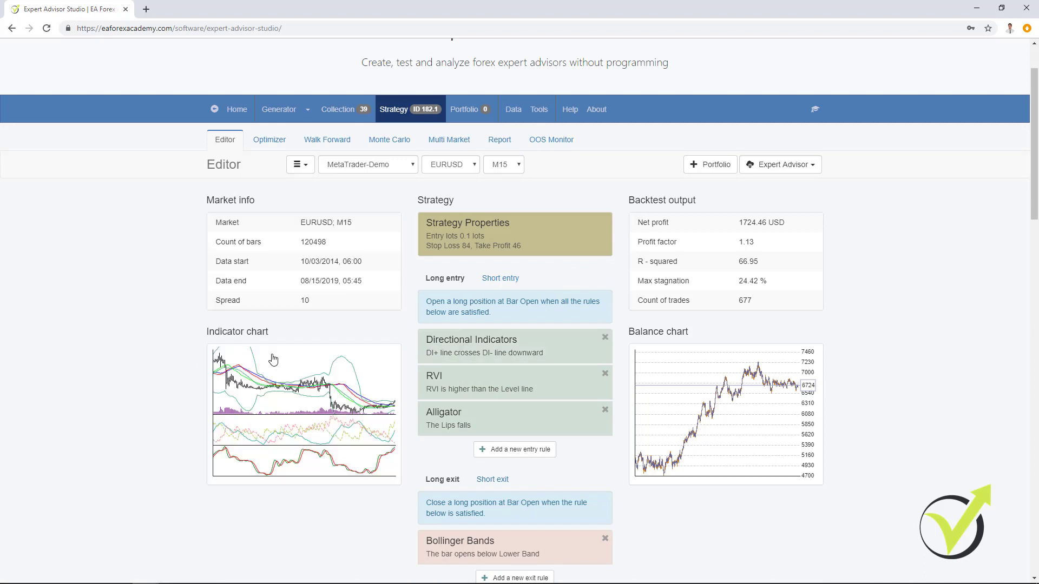
pyautogui.click(478, 249)
pyautogui.click(273, 404)
# - Review strategy 182.1's indicator chart, balance charts, trade journal and statistics report
pyautogui.click(313, 403)
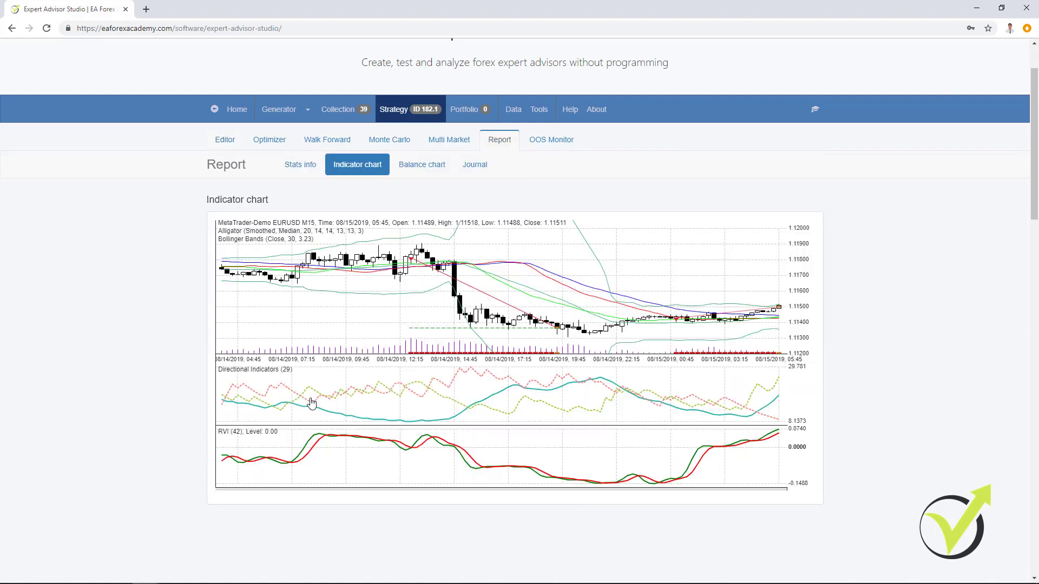
pyautogui.scroll(-10, 346, 296)
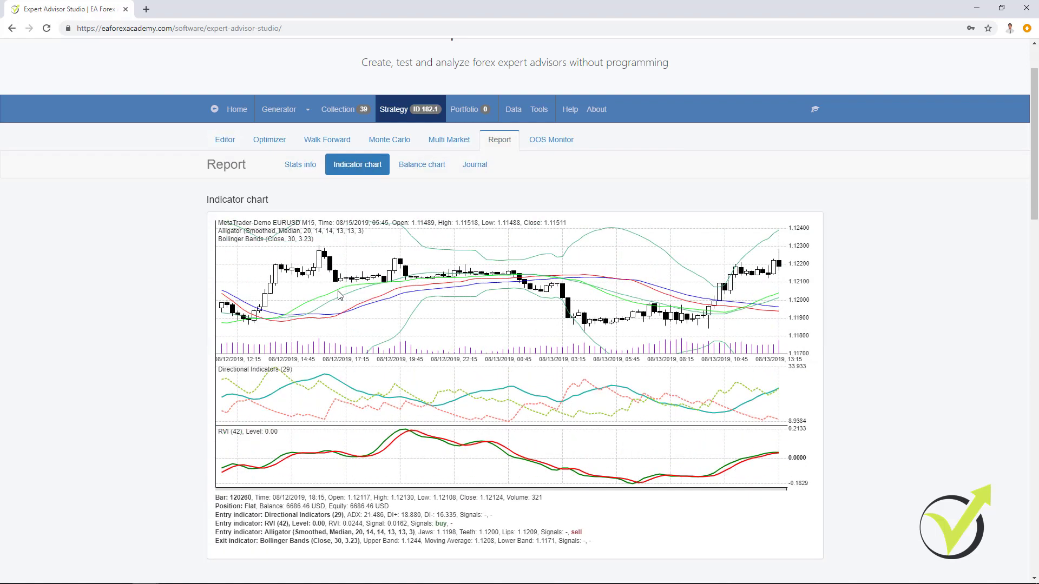
pyautogui.scroll(-10, 344, 296)
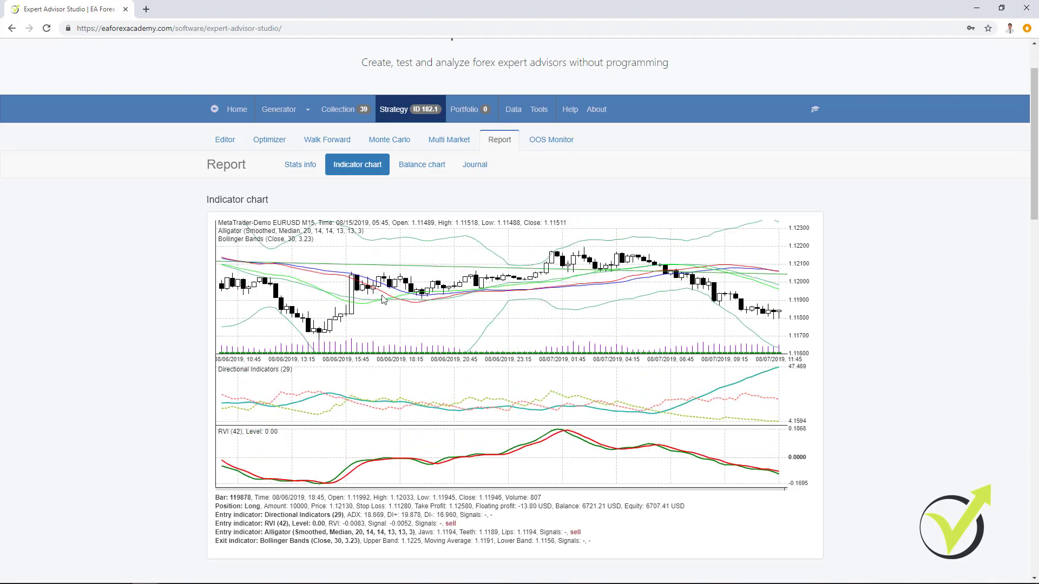
pyautogui.scroll(-10, 401, 302)
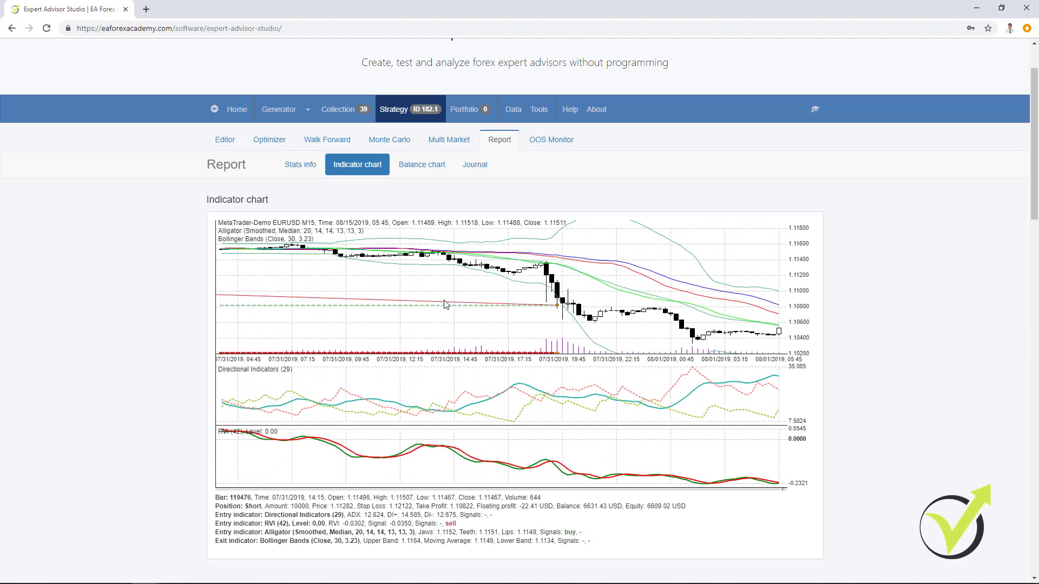
pyautogui.scroll(-10, 455, 306)
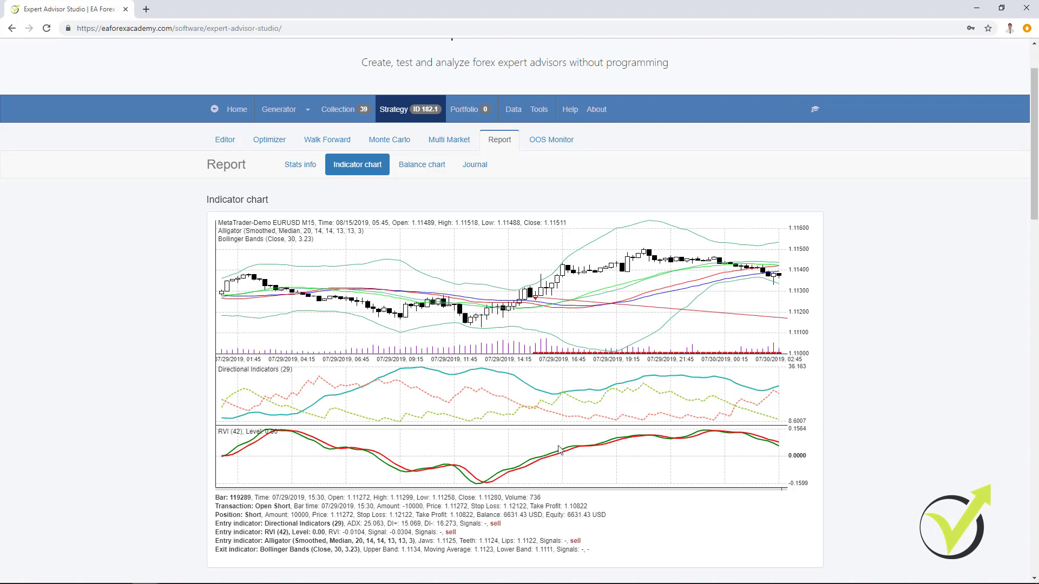
pyautogui.click(426, 167)
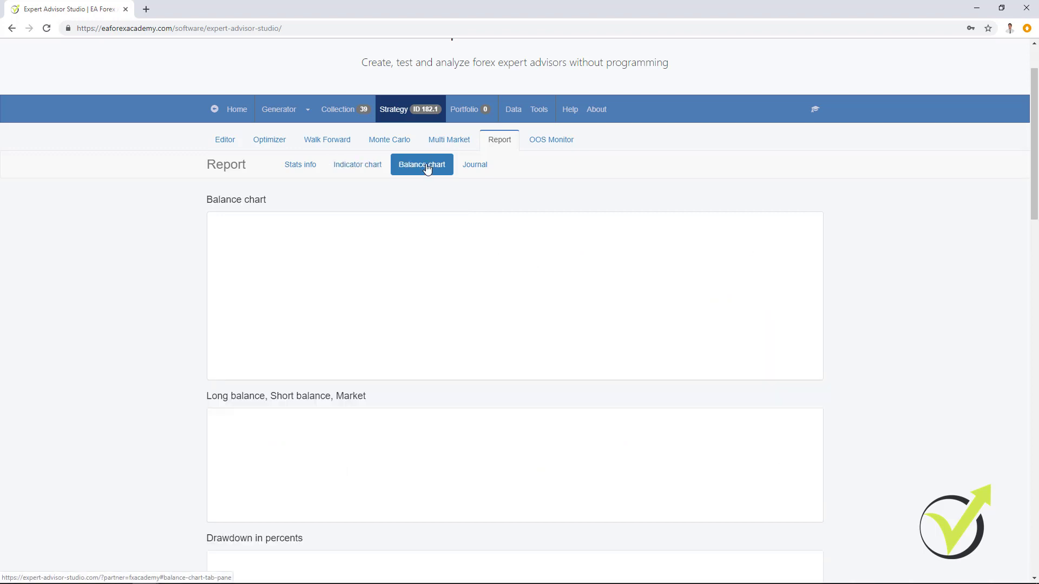
pyautogui.click(475, 172)
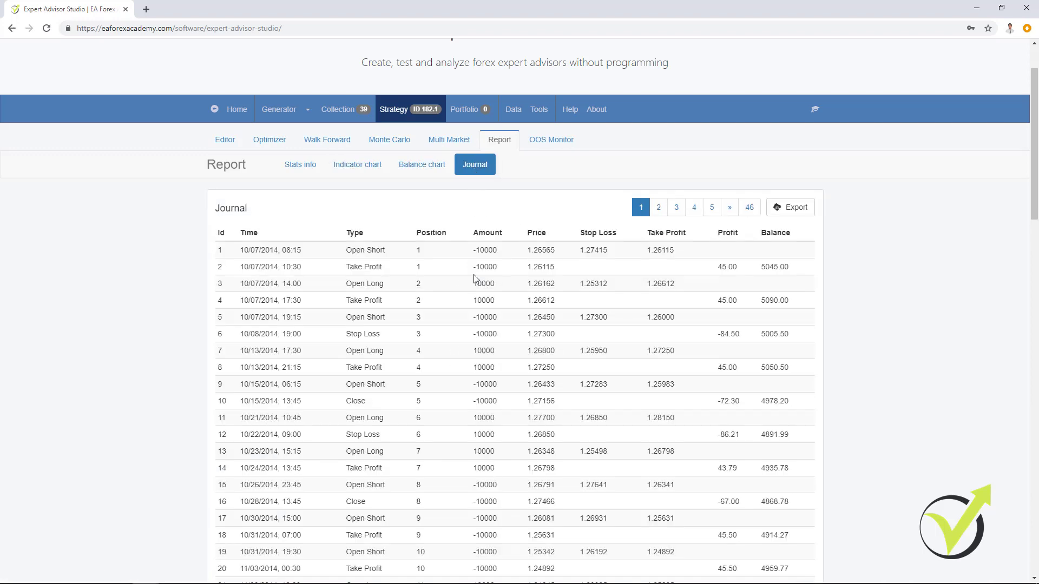
pyautogui.click(307, 166)
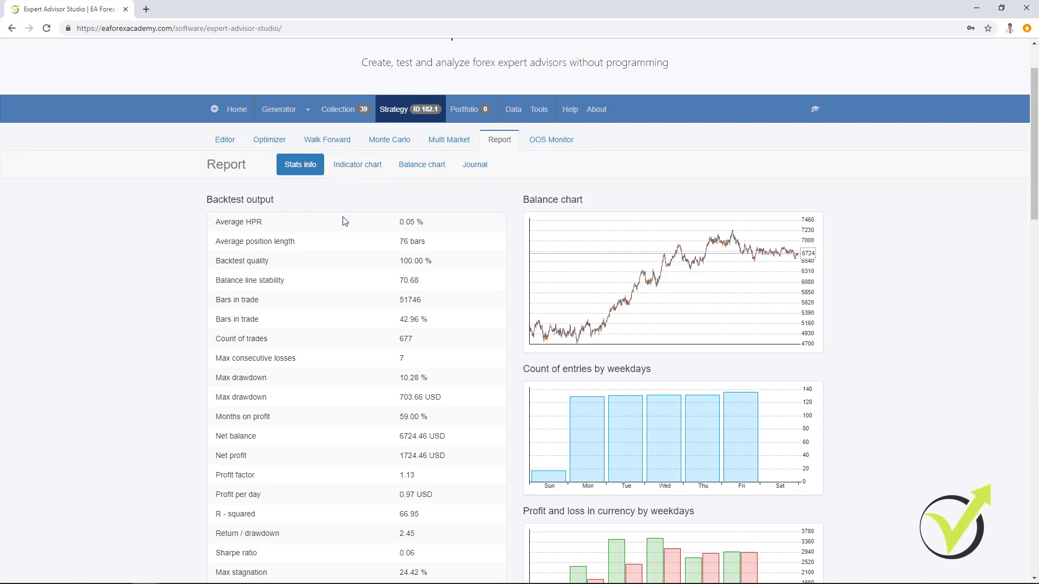
pyautogui.scroll(-1, 356, 245)
pyautogui.scroll(-7, 647, 271)
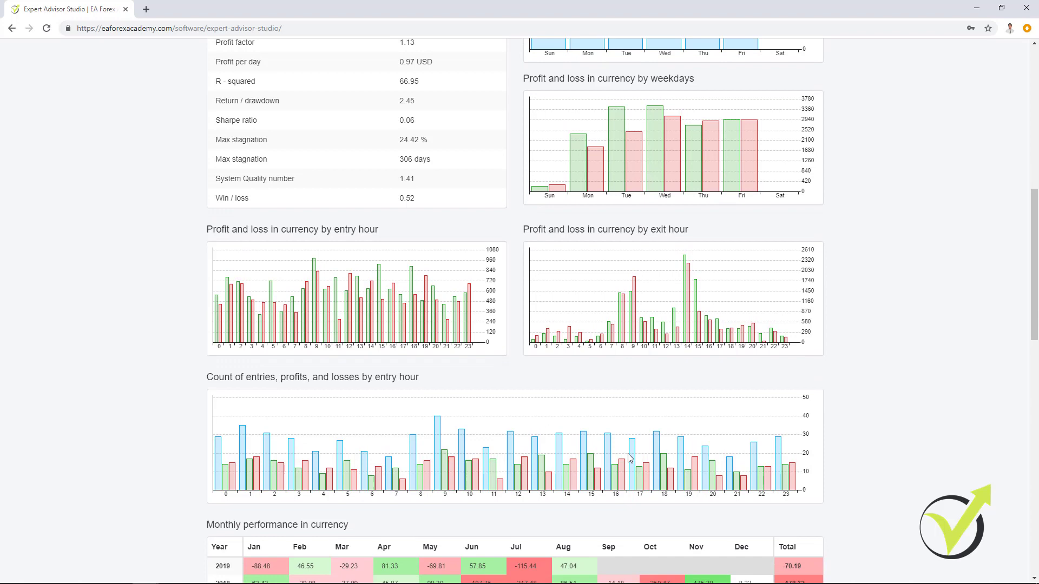
pyautogui.scroll(8, 629, 458)
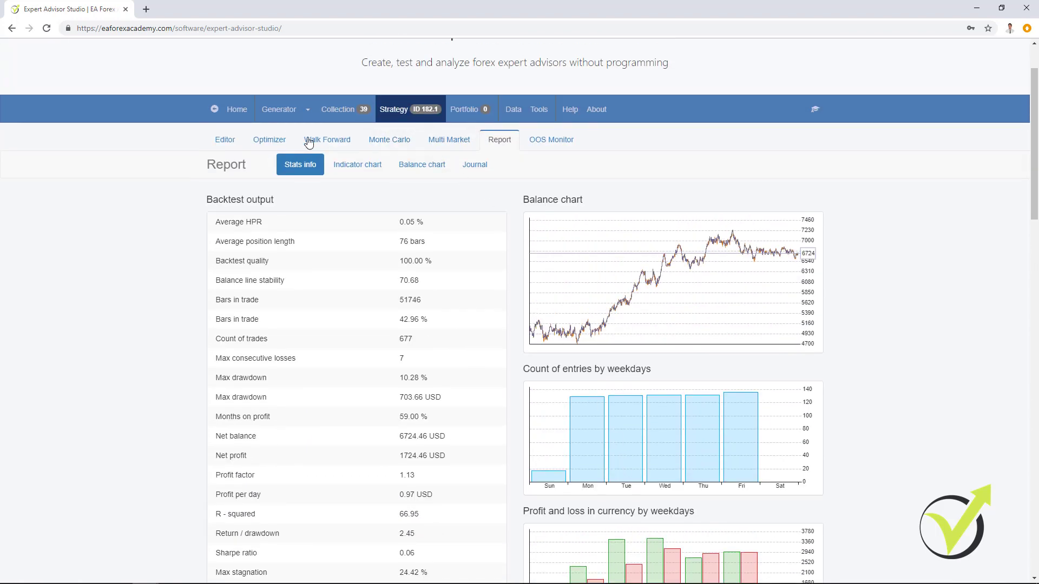
# - Check the collection's validation criteria list and remove strategy 180.1
pyautogui.click(352, 108)
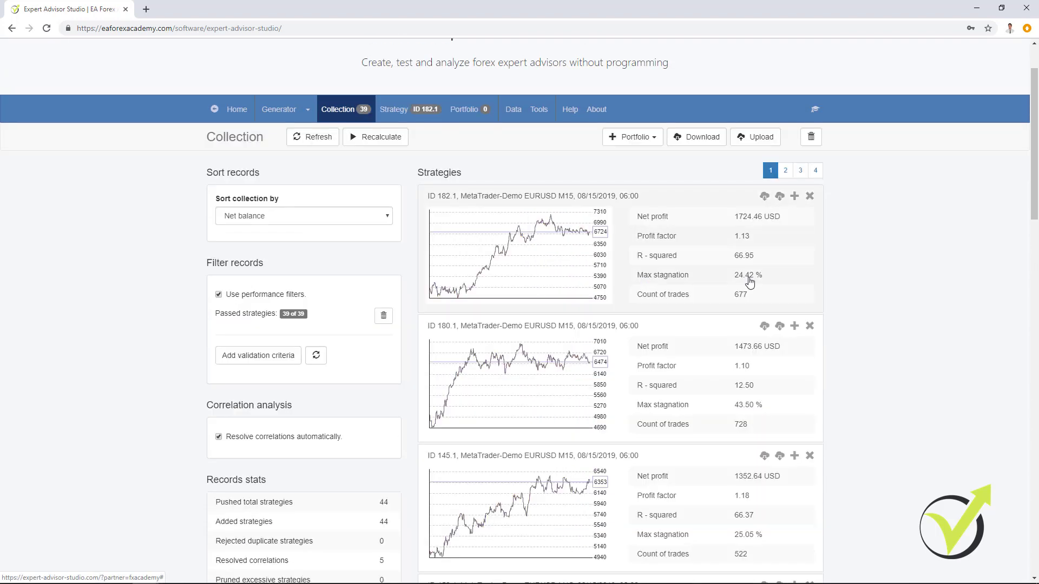
pyautogui.click(280, 363)
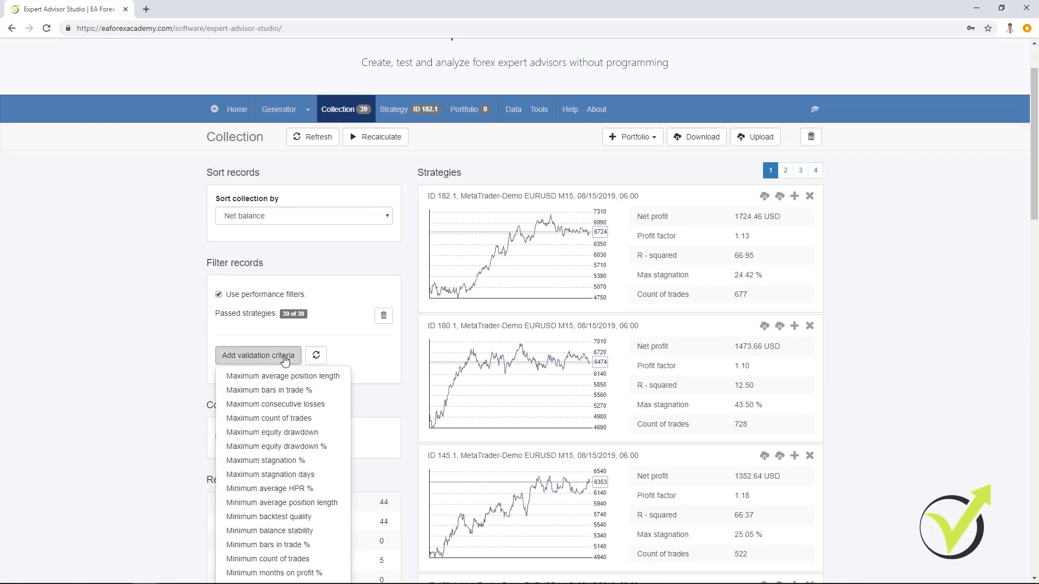
pyautogui.click(917, 297)
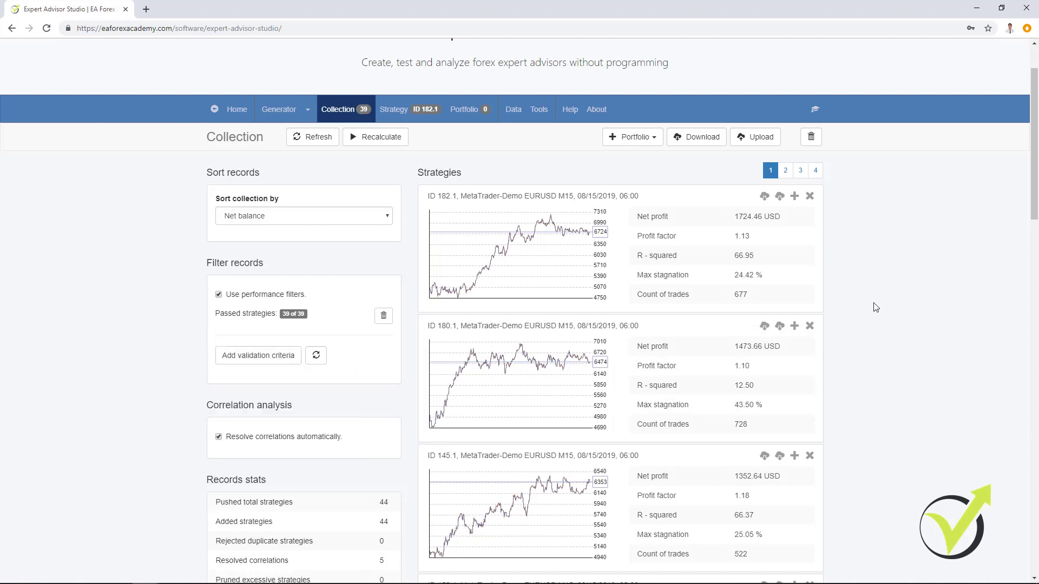
pyautogui.click(810, 327)
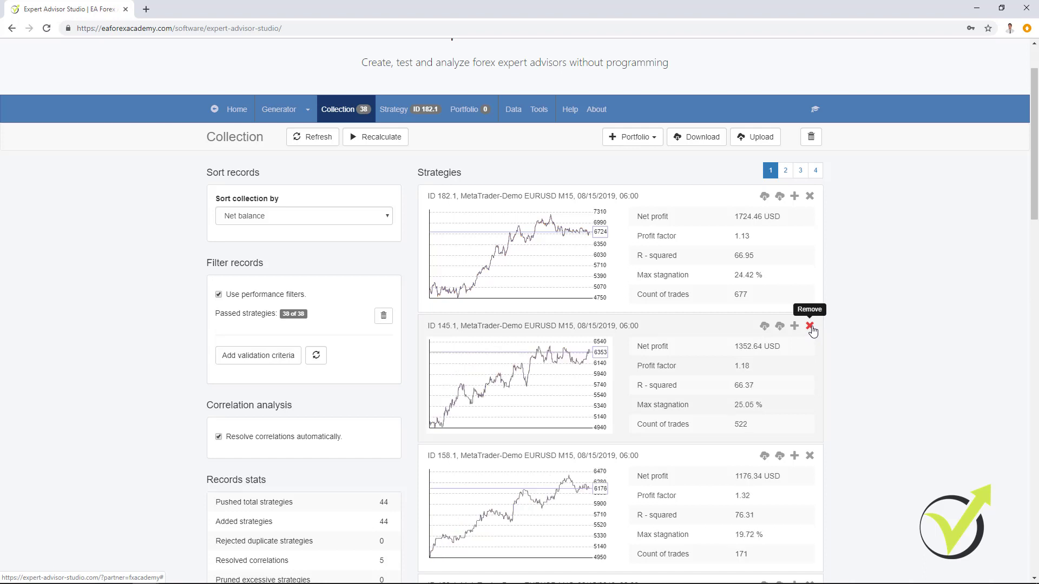
# - Download strategy 145.1 as MT4 and MT5 experts, add it to the portfolio, and view the portfolio summary
pyautogui.click(765, 327)
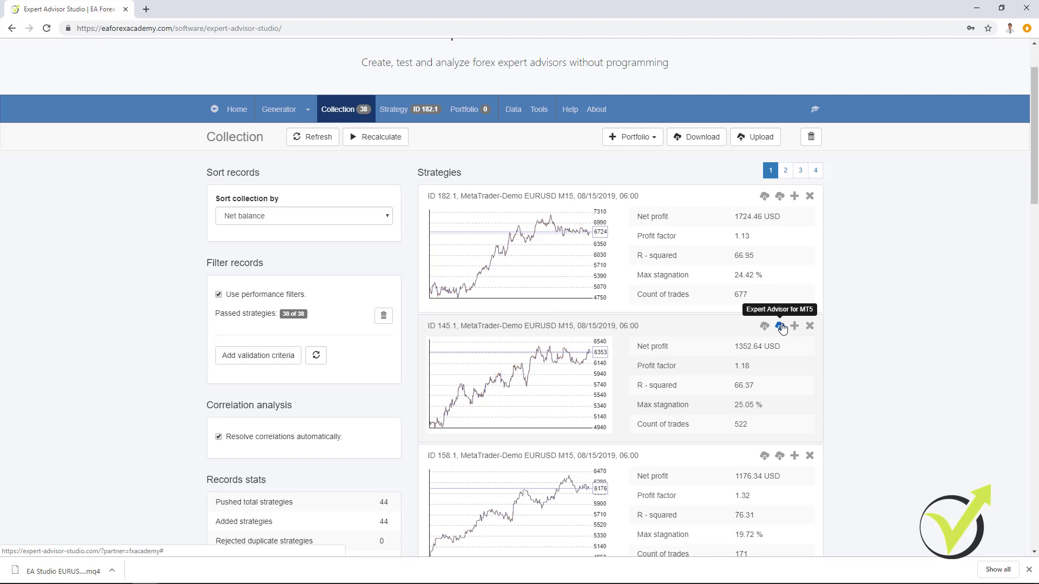
pyautogui.click(781, 326)
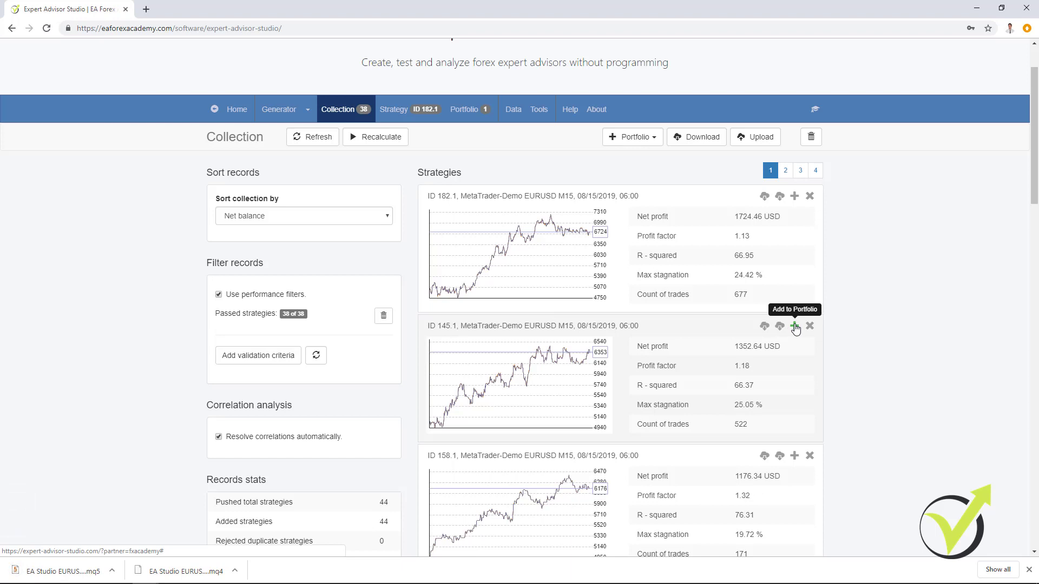
pyautogui.click(794, 326)
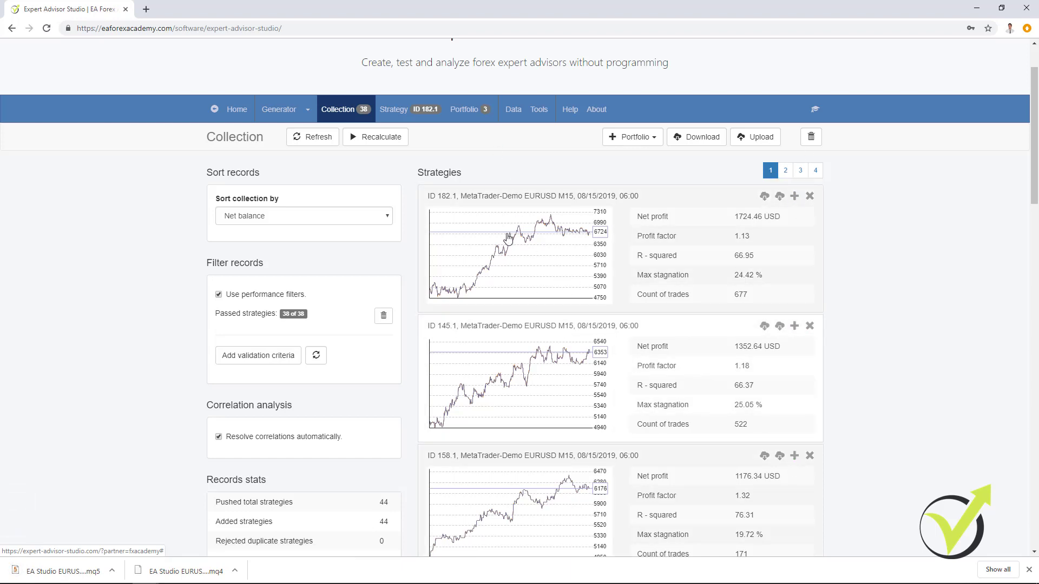
pyautogui.click(465, 109)
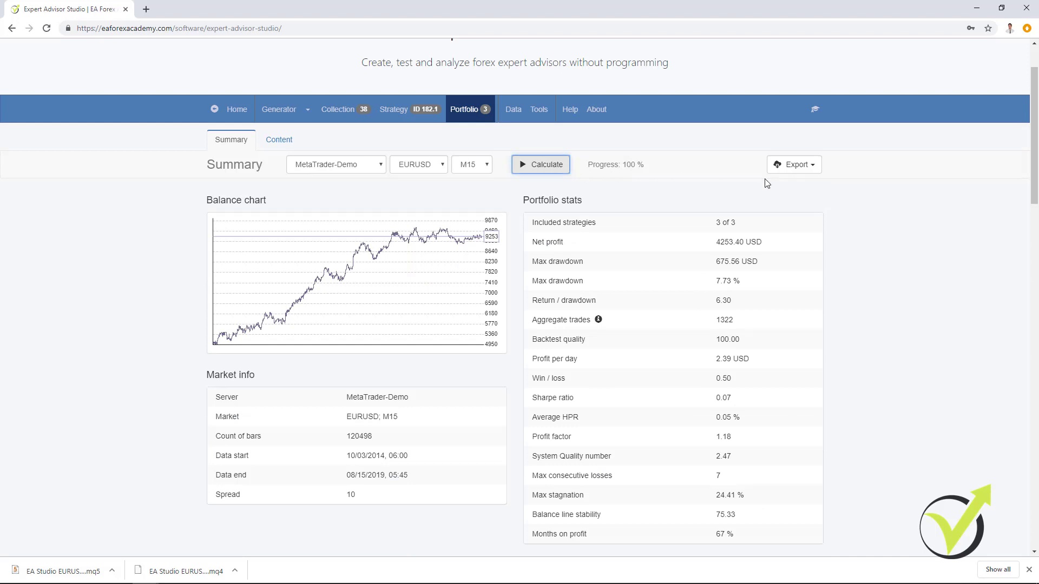
# - View the portfolio's Export options, then reopen strategy 182.1 in the editor
pyautogui.click(797, 165)
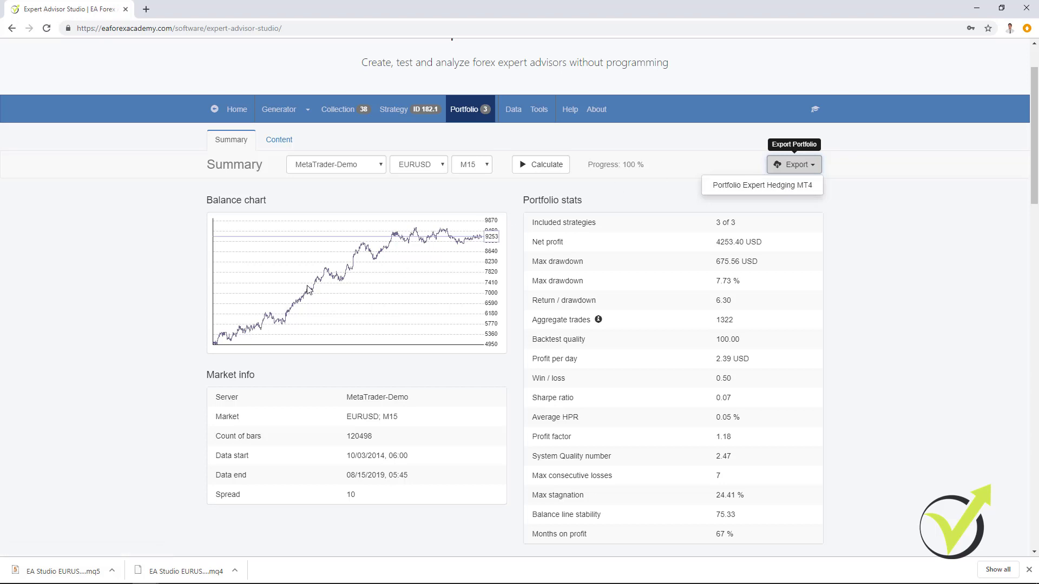
pyautogui.click(411, 110)
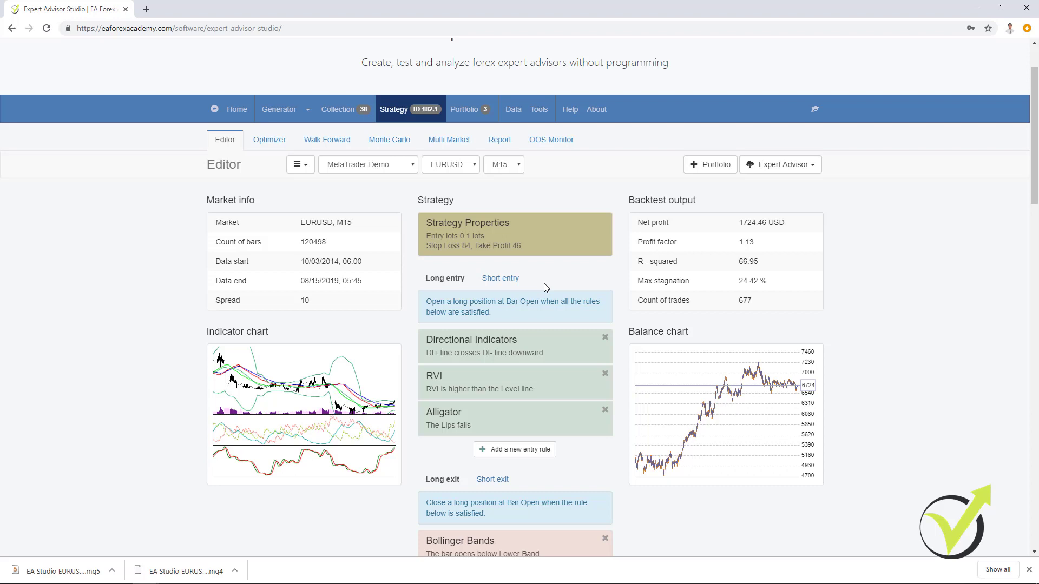
# - Delete the Directional Indicators, RVI, Alligator entry rules and the Bollinger Bands exit rule
pyautogui.click(605, 338)
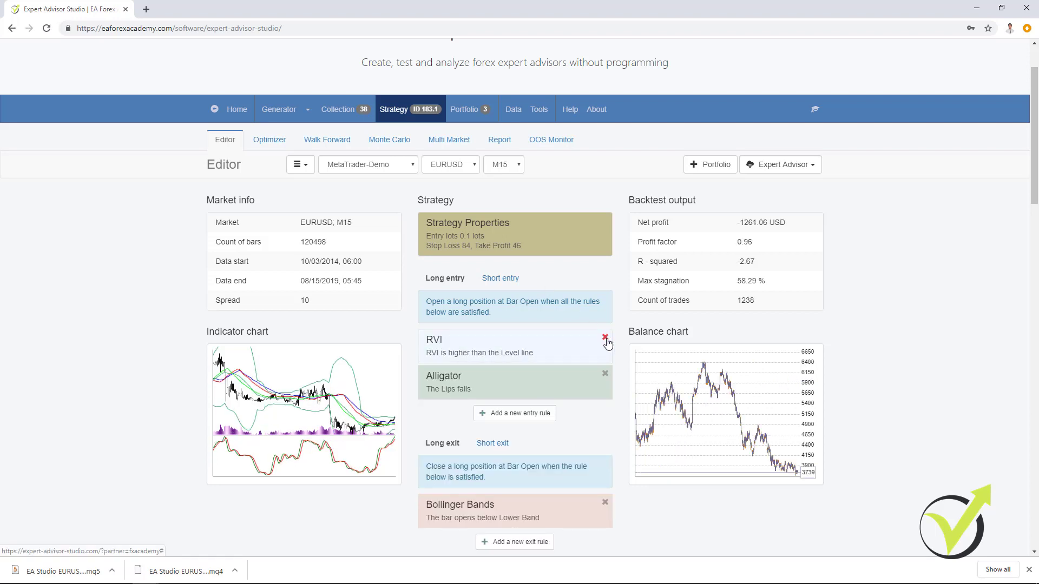
pyautogui.click(605, 338)
pyautogui.click(605, 338)
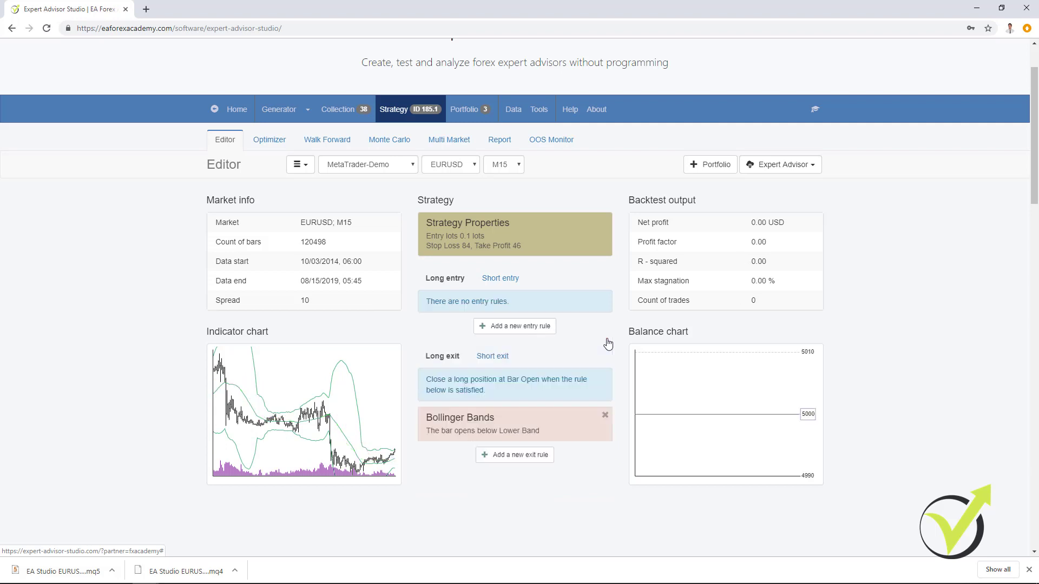
pyautogui.click(605, 415)
pyautogui.click(502, 242)
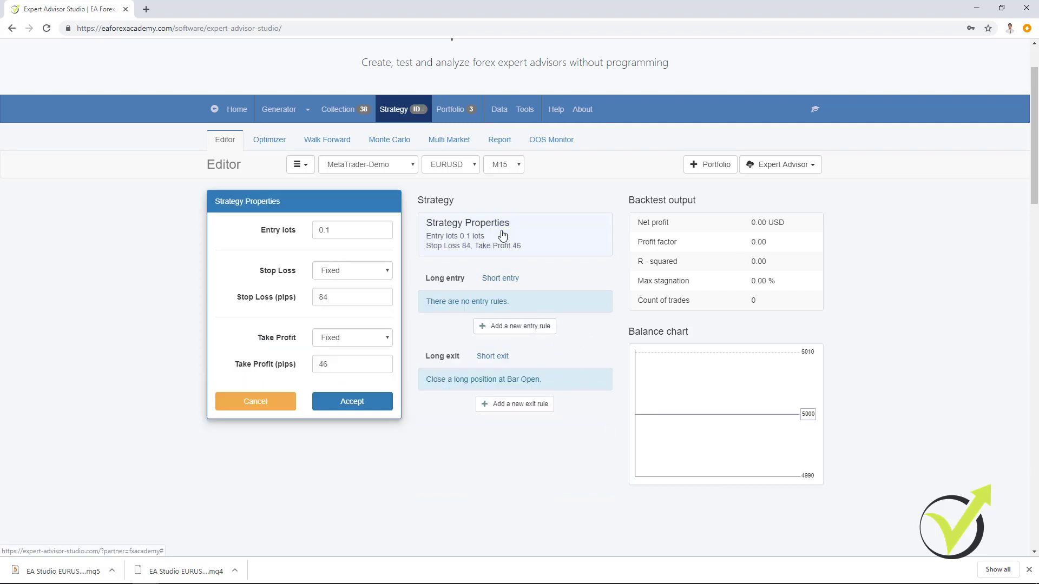
pyautogui.click(280, 403)
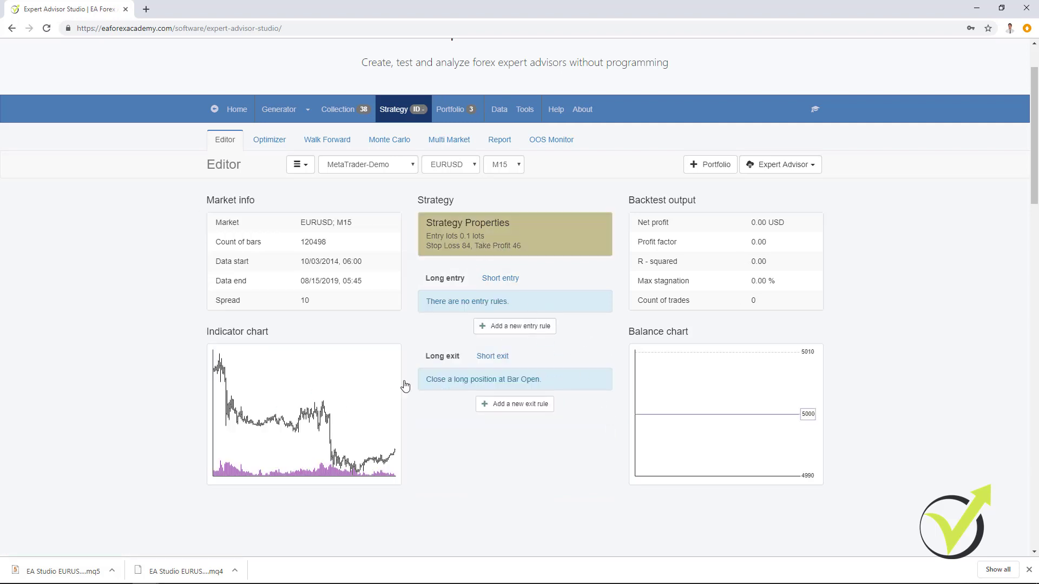
# - Add Momentum and RVI Signal long entry rules, then go to the Tools settings page
pyautogui.click(513, 334)
pyautogui.click(303, 230)
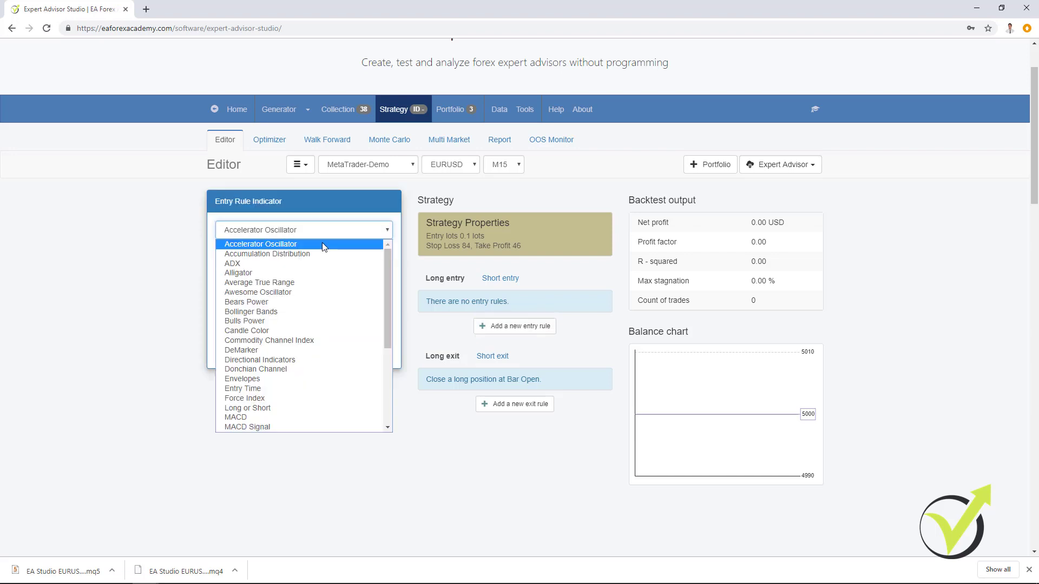
pyautogui.scroll(-5, 308, 325)
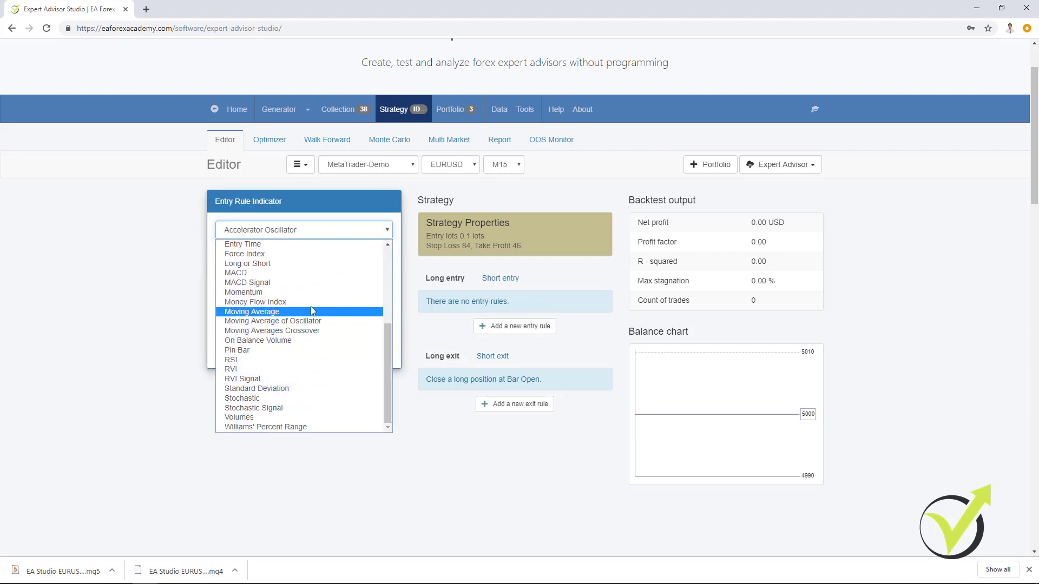
pyautogui.click(310, 292)
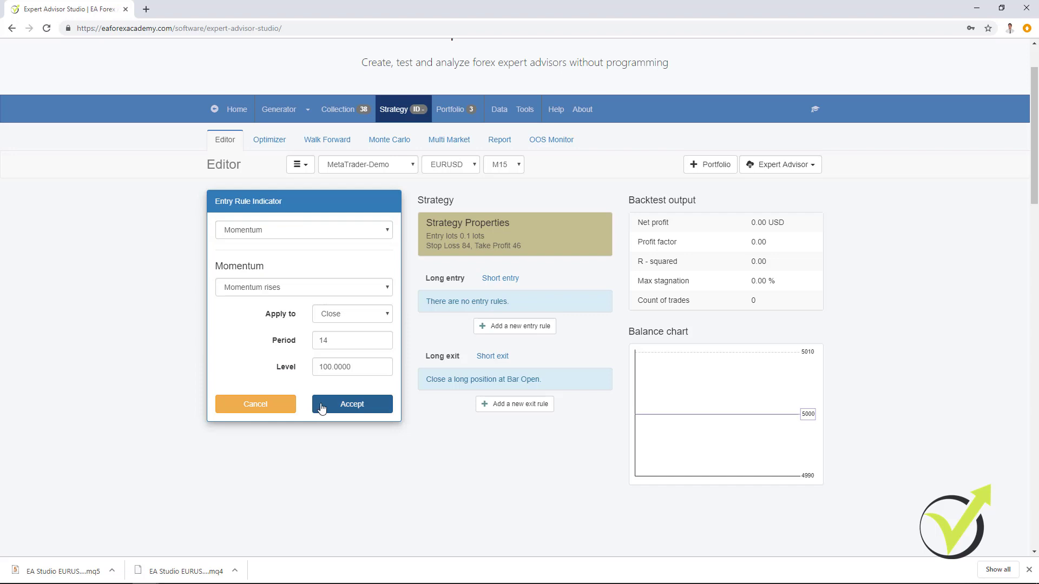
pyautogui.click(322, 403)
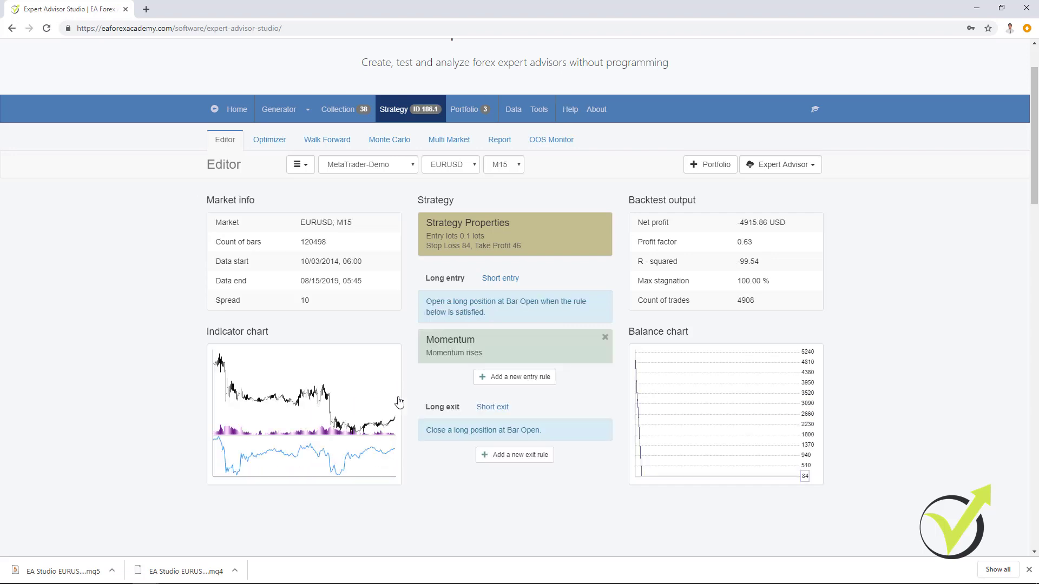
pyautogui.click(508, 379)
pyautogui.click(382, 236)
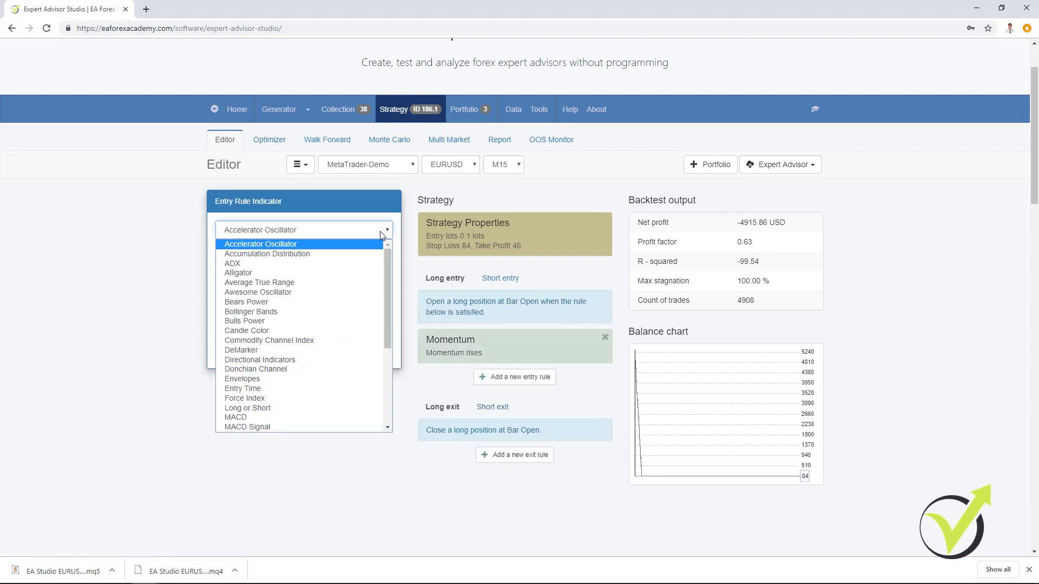
pyautogui.scroll(-3, 325, 334)
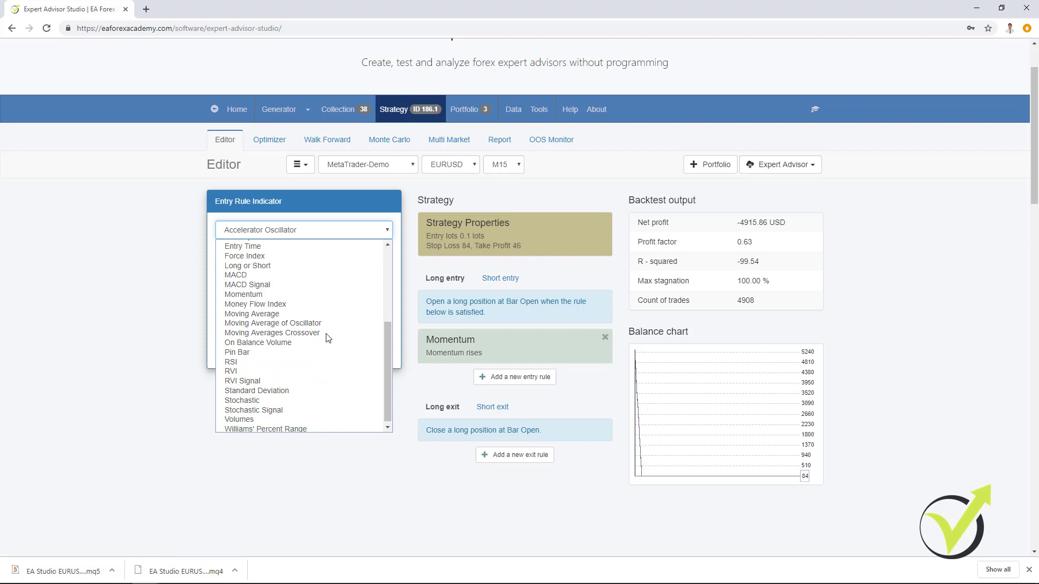
pyautogui.click(316, 378)
pyautogui.click(339, 361)
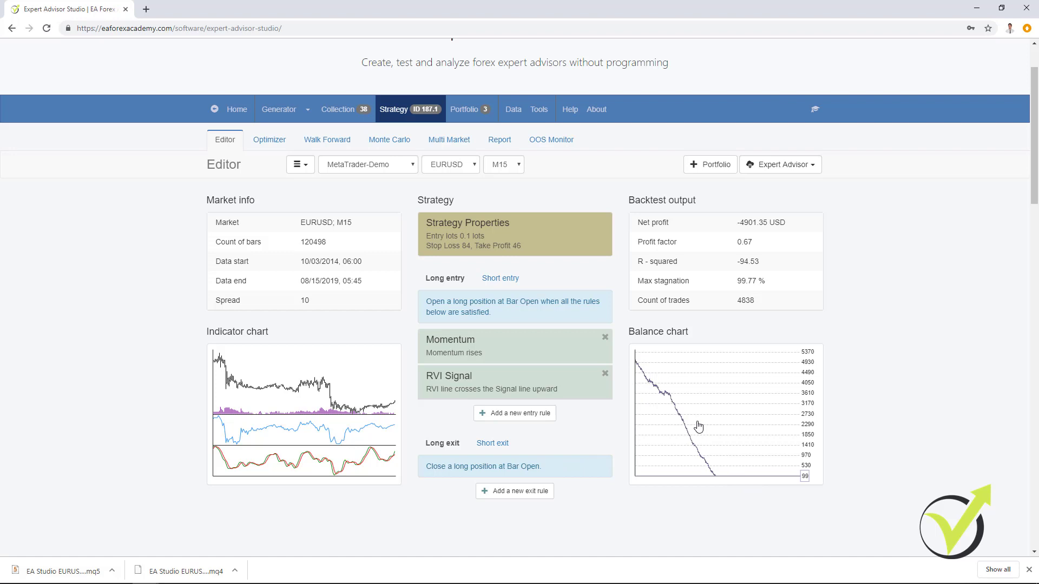
pyautogui.click(539, 110)
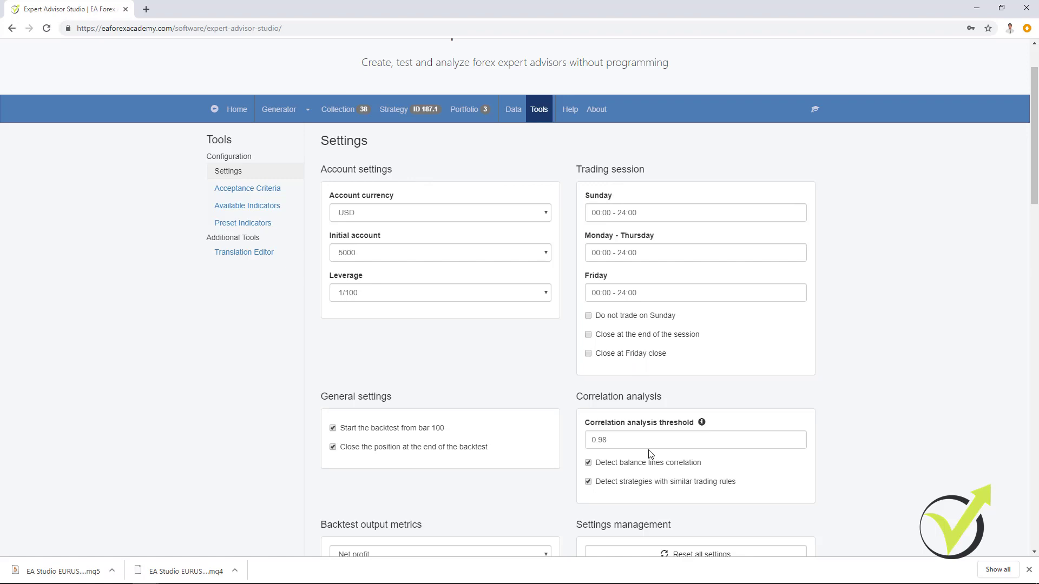
# - Review the USD account, 5000 initial balance and 1/100 leverage settings, then open the User Guide
pyautogui.scroll(-2, 519, 427)
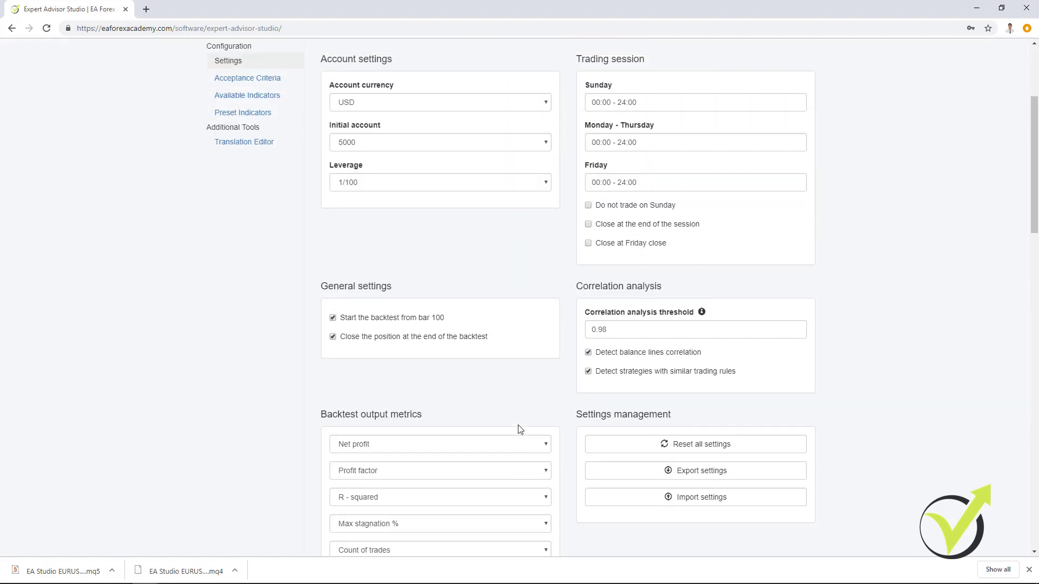
pyautogui.scroll(2, 520, 427)
pyautogui.scroll(-1, 520, 430)
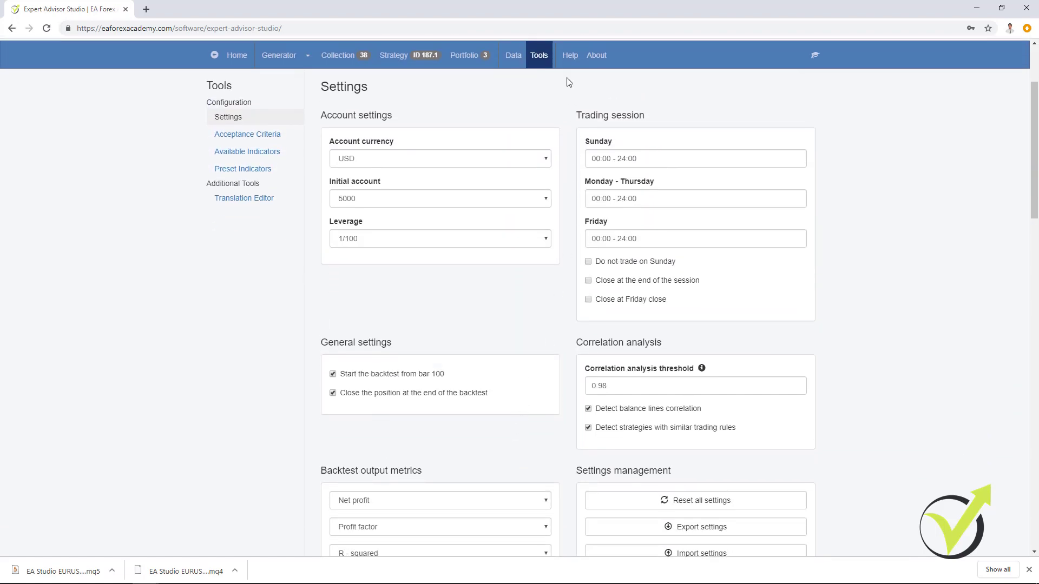
pyautogui.click(570, 55)
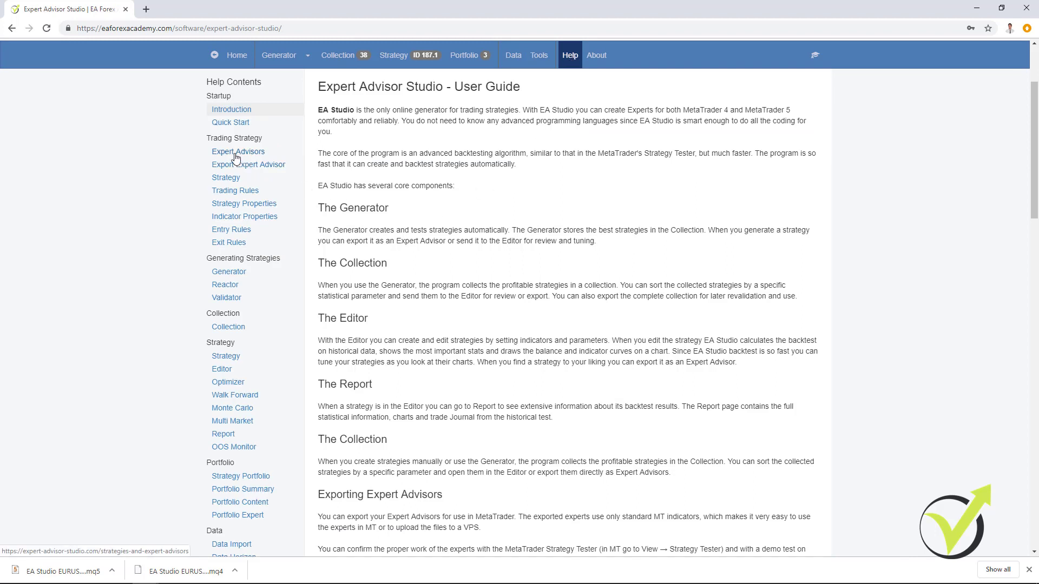
# - Read the Generator and Editor help articles, then the Portfolio Summary article
pyautogui.click(242, 277)
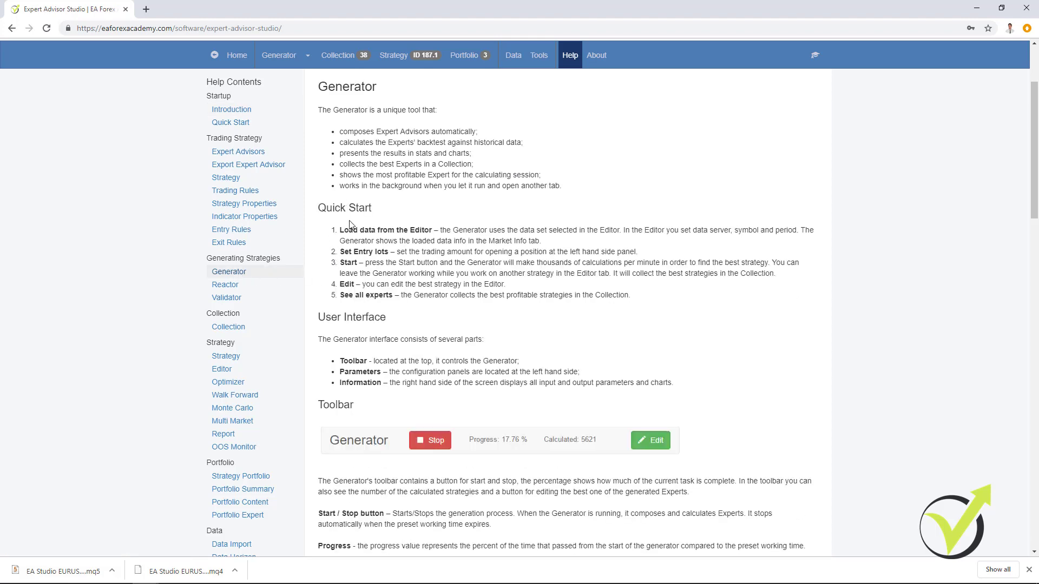
pyautogui.click(223, 368)
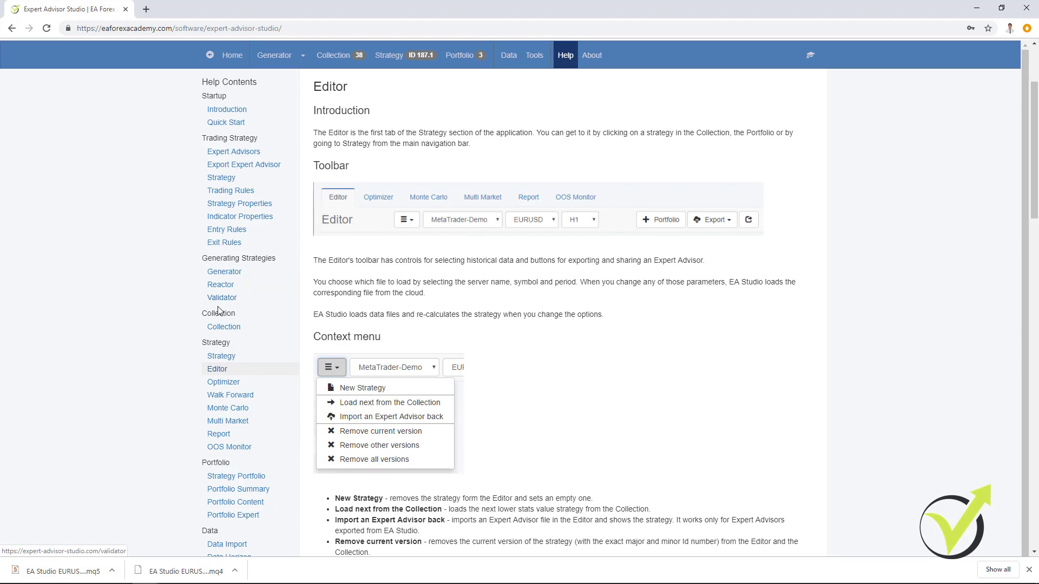
pyautogui.scroll(-1, 217, 316)
pyautogui.scroll(-2, 275, 295)
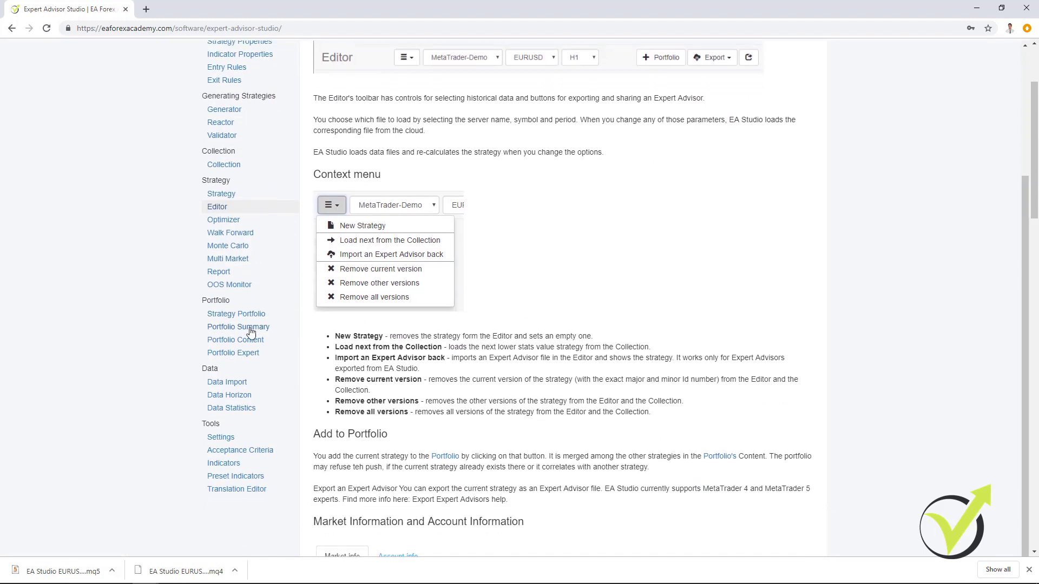
pyautogui.click(250, 327)
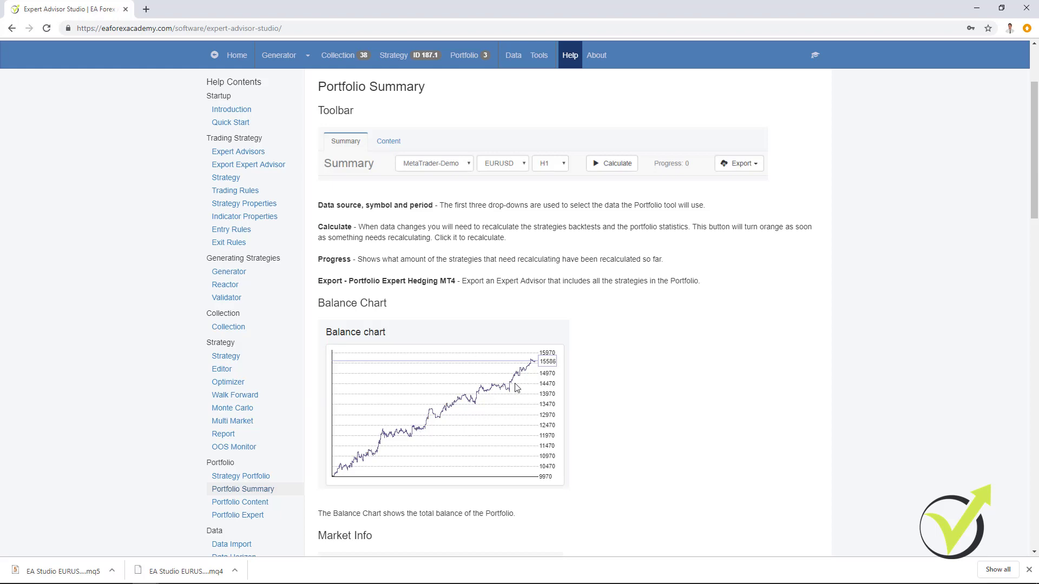
pyautogui.scroll(1, 514, 378)
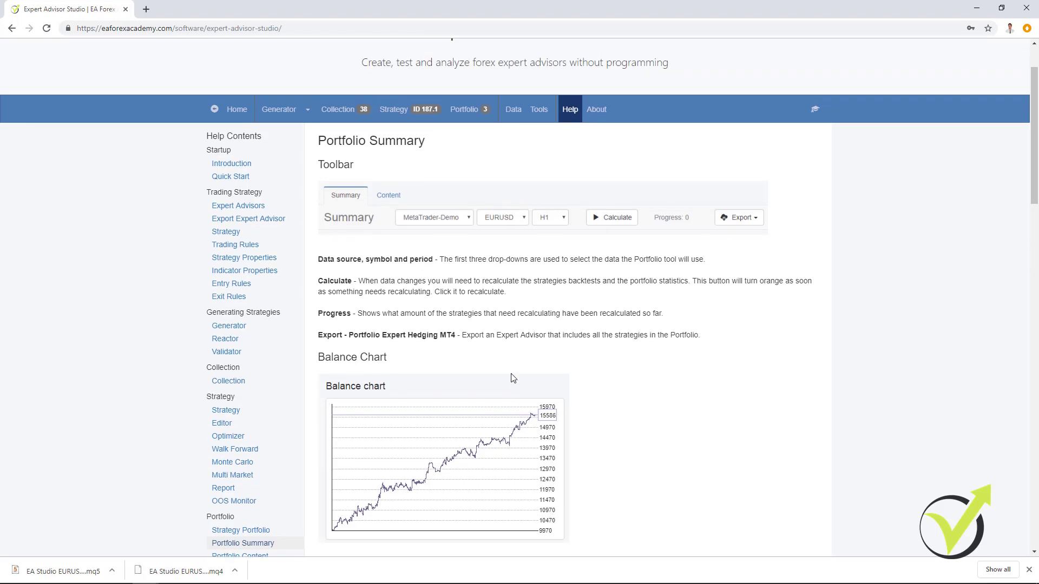
# - Return to the home page and scroll up to the header above the video course
pyautogui.click(236, 109)
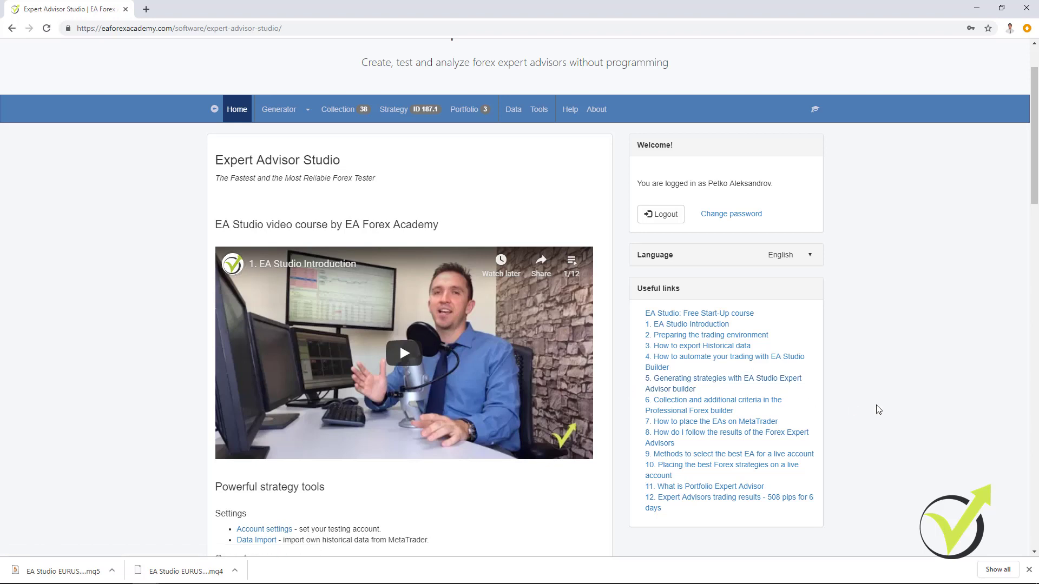
pyautogui.scroll(2, 869, 401)
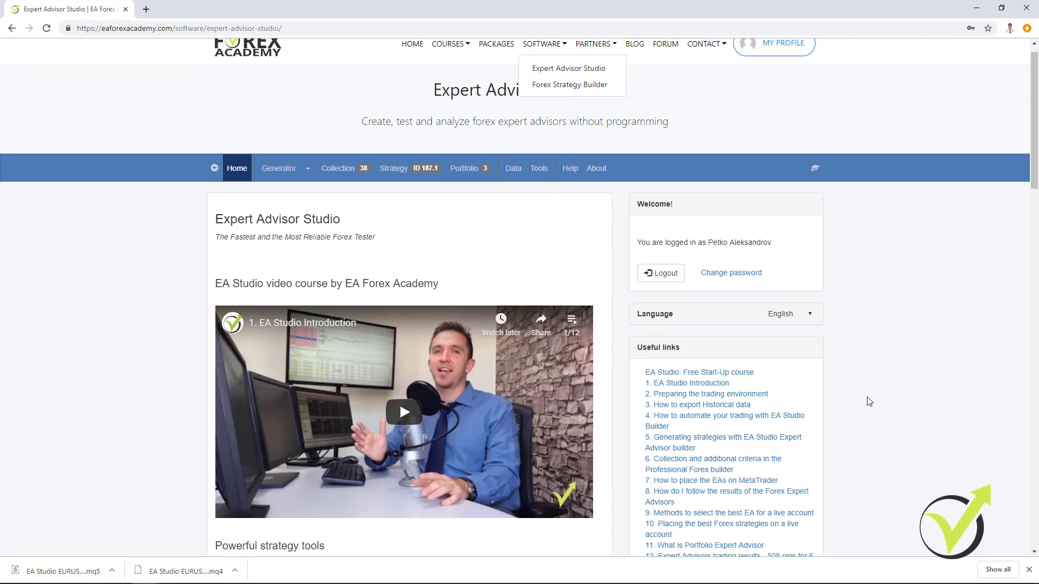